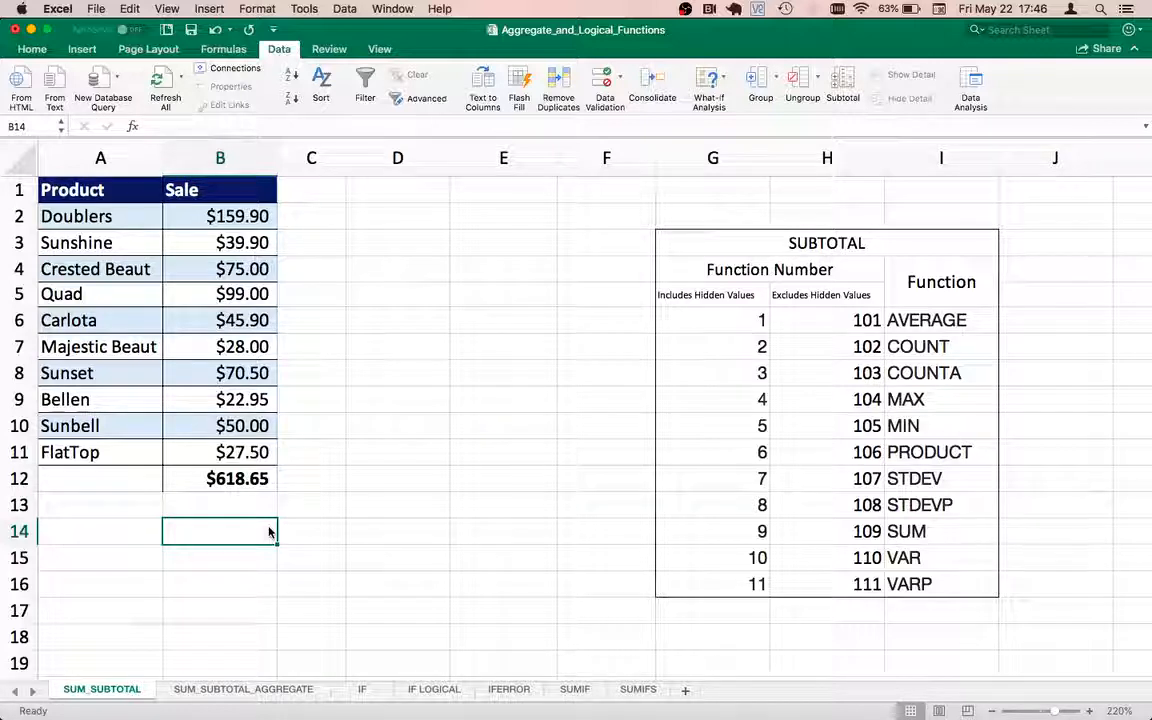
# Step: Look through the product names and sale amounts down to the total in B12
pyautogui.press('Up')
pyautogui.press('Up')
pyautogui.press('Up')
pyautogui.press('Up')
pyautogui.press('Up')
pyautogui.press('Up')
pyautogui.press('Up')
pyautogui.press('Up')
pyautogui.press('Up')
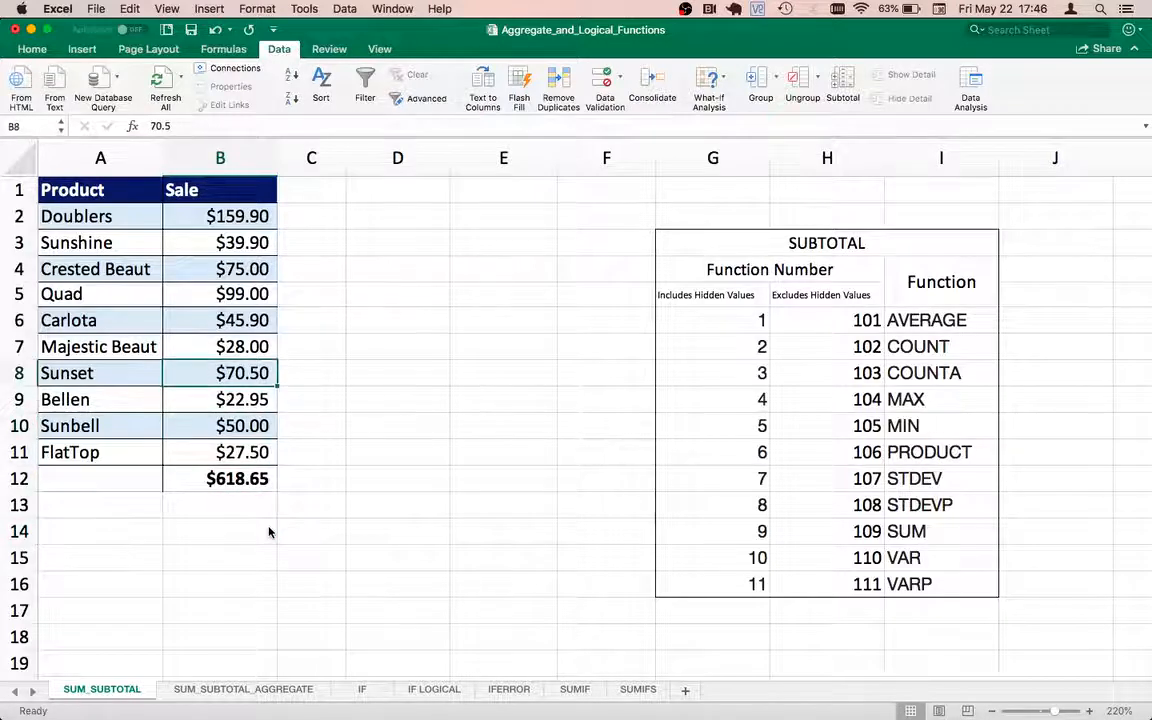
pyautogui.press('Up')
pyautogui.press('Up')
pyautogui.press('Left')
pyautogui.press('Right')
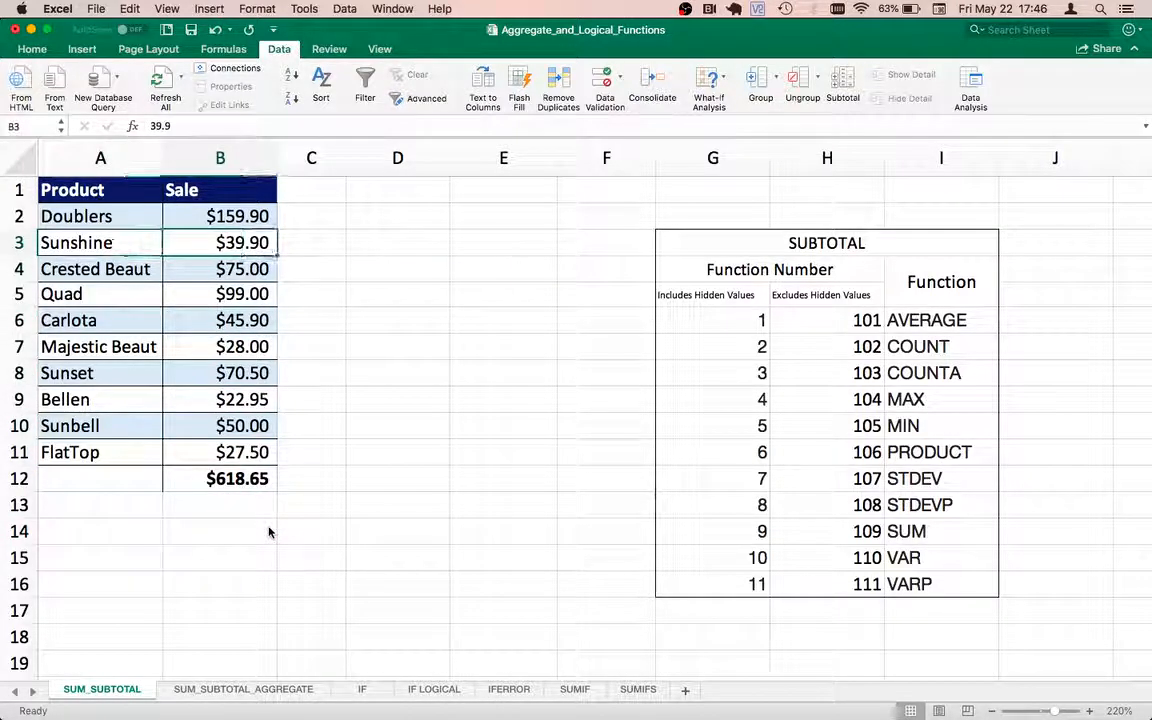
pyautogui.press('Up')
pyautogui.press('Down')
pyautogui.press('Down')
pyautogui.press('Down')
pyautogui.press('Down')
pyautogui.press('Down')
pyautogui.press('Down')
pyautogui.press('Down')
pyautogui.press('Down')
pyautogui.press('Down')
pyautogui.press('Down')
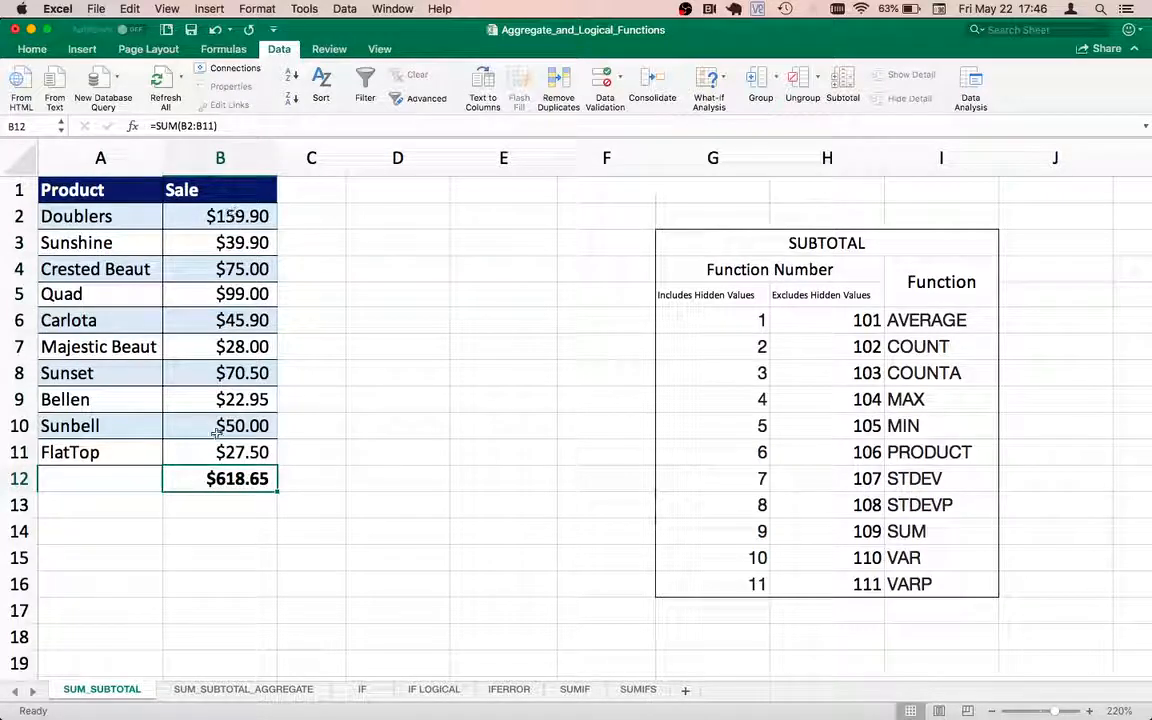
# Step: Examine the formula and the cell range behind the sales total in B12
pyautogui.doubleClick(228, 484)
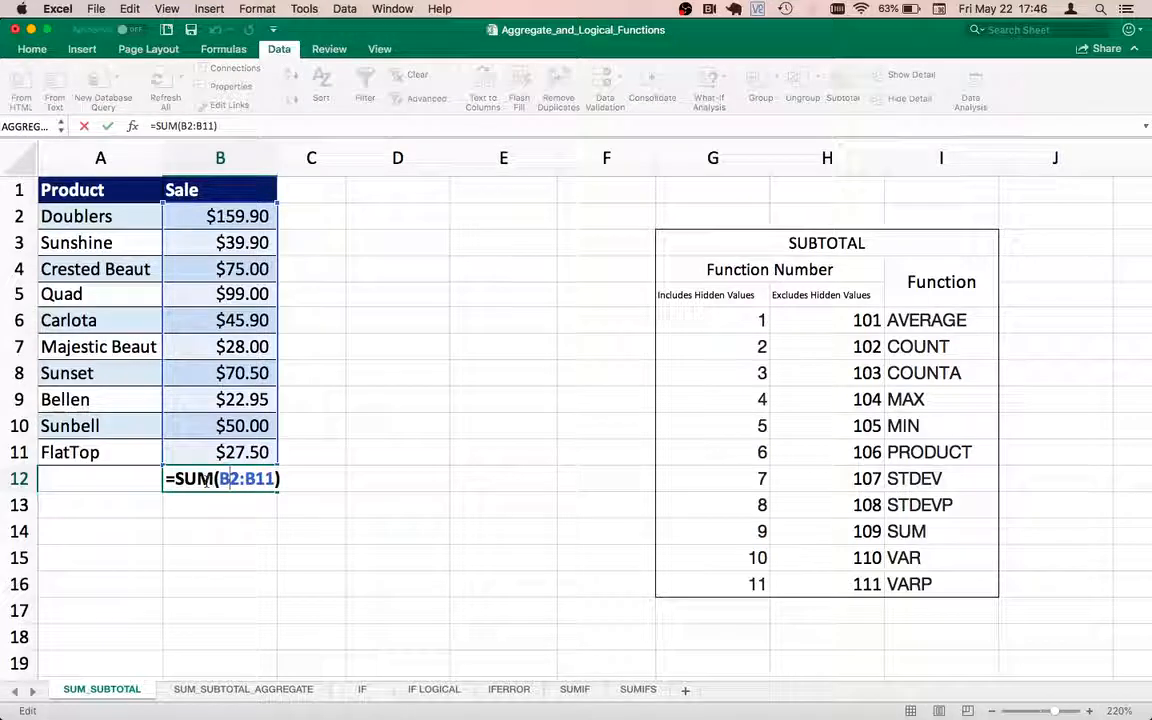
pyautogui.press('Return')
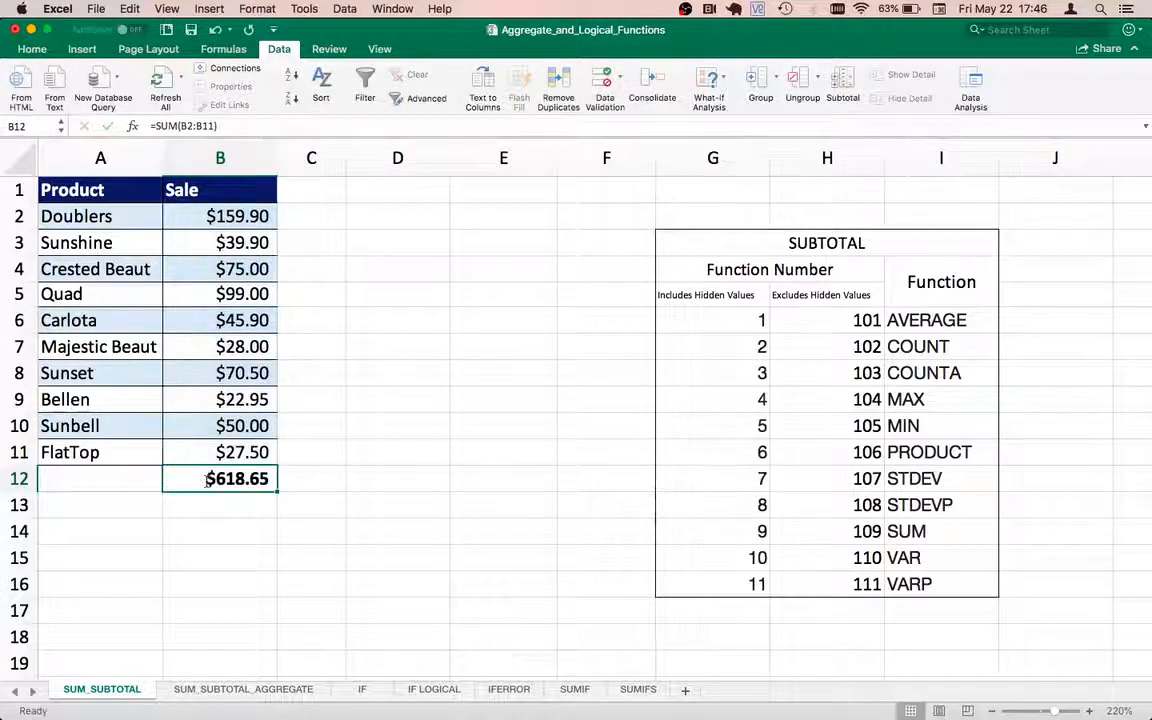
pyautogui.press('Up')
pyautogui.press('Up')
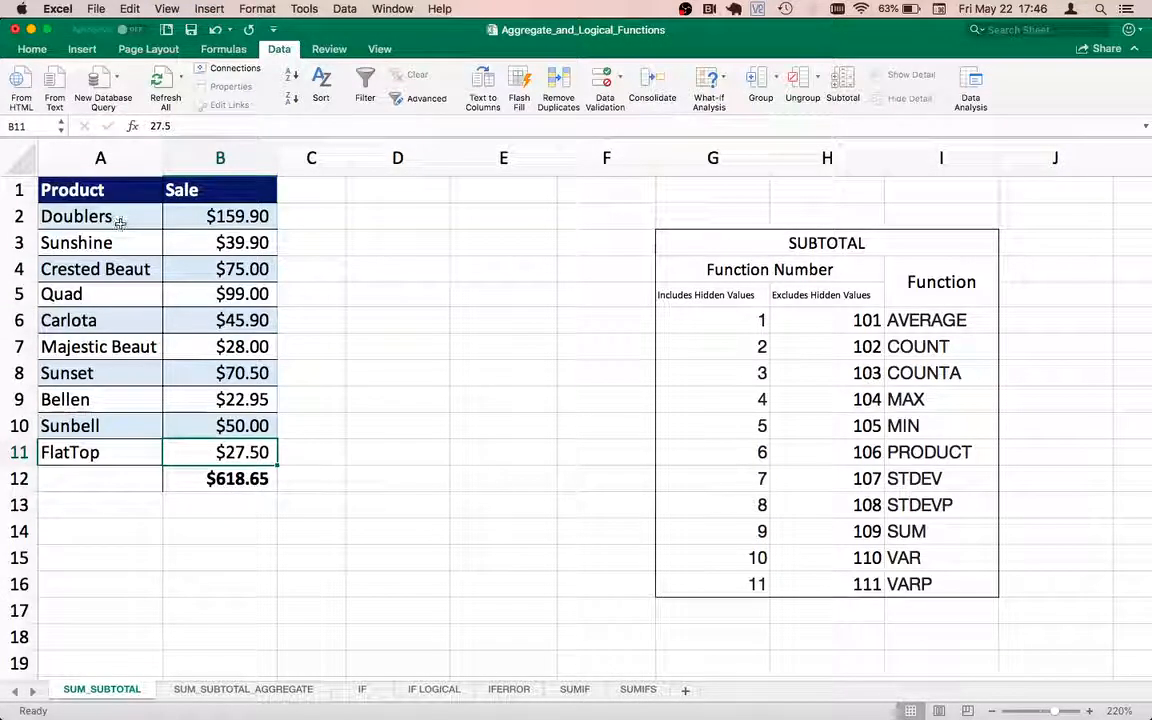
# Step: Add filters to the Product and Sale headers in A1:B1
pyautogui.moveTo(106, 190); pyautogui.dragTo(178, 190)
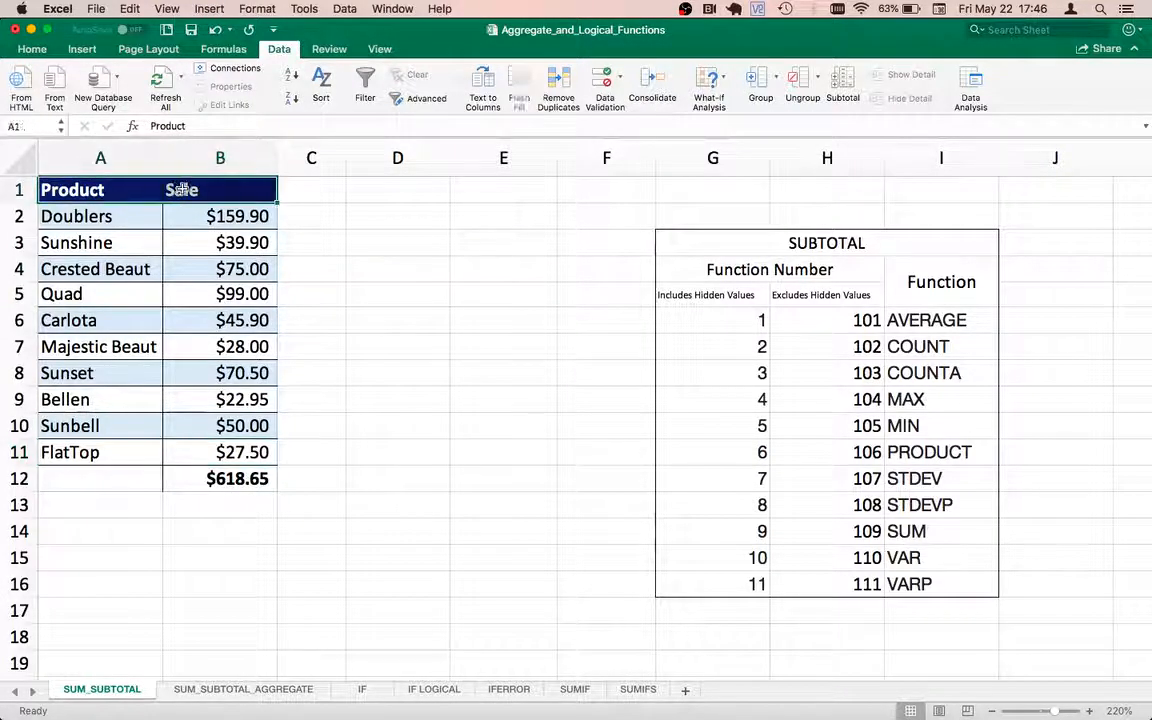
pyautogui.click(365, 85)
pyautogui.click(145, 238)
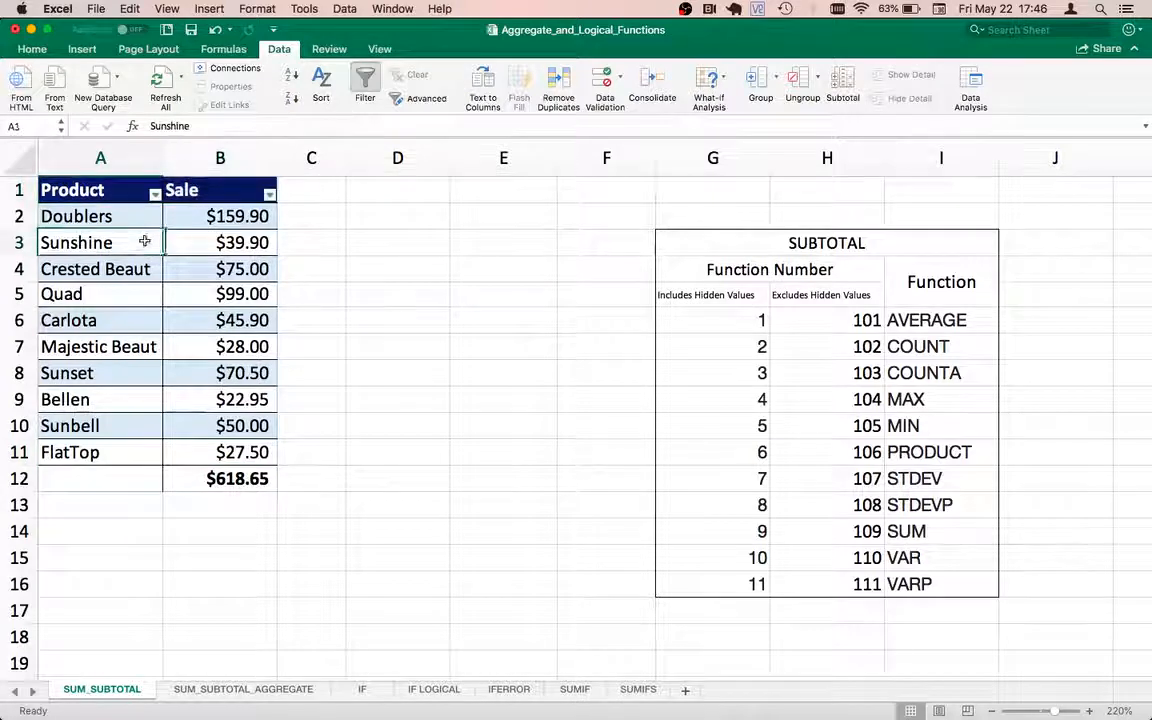
# Step: Filter the Product column to only Bellen and Carlota, and restore all products after checking the total row
pyautogui.click(155, 194)
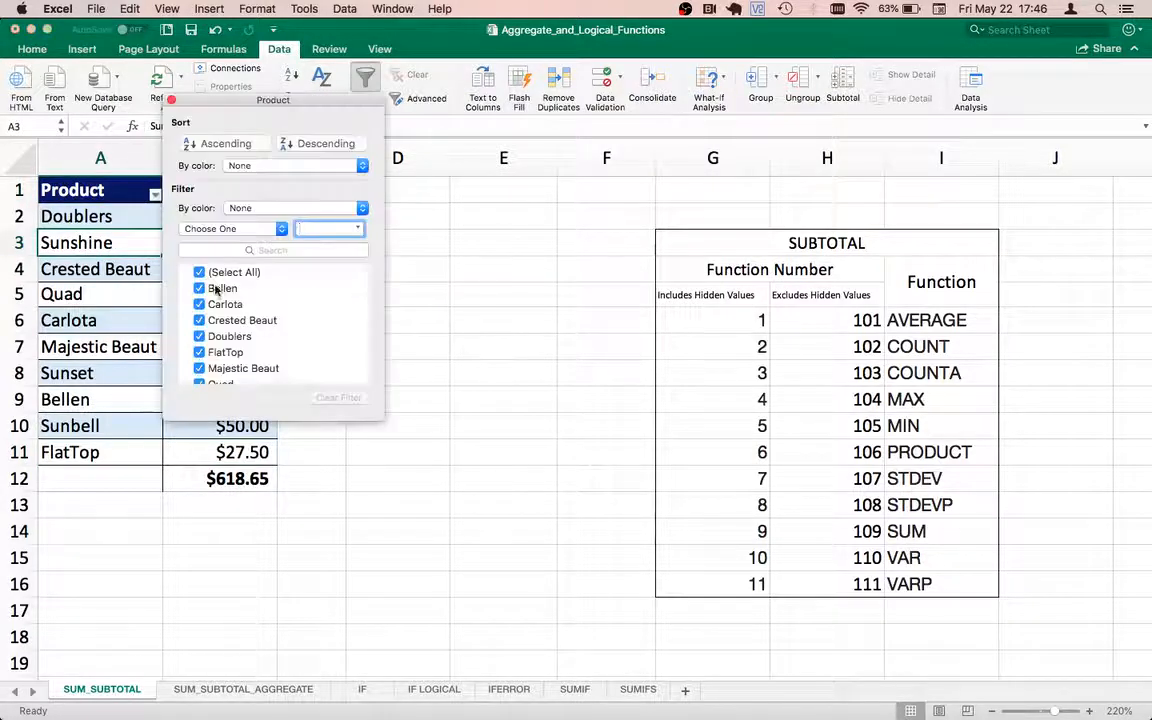
pyautogui.click(199, 272)
pyautogui.click(199, 288)
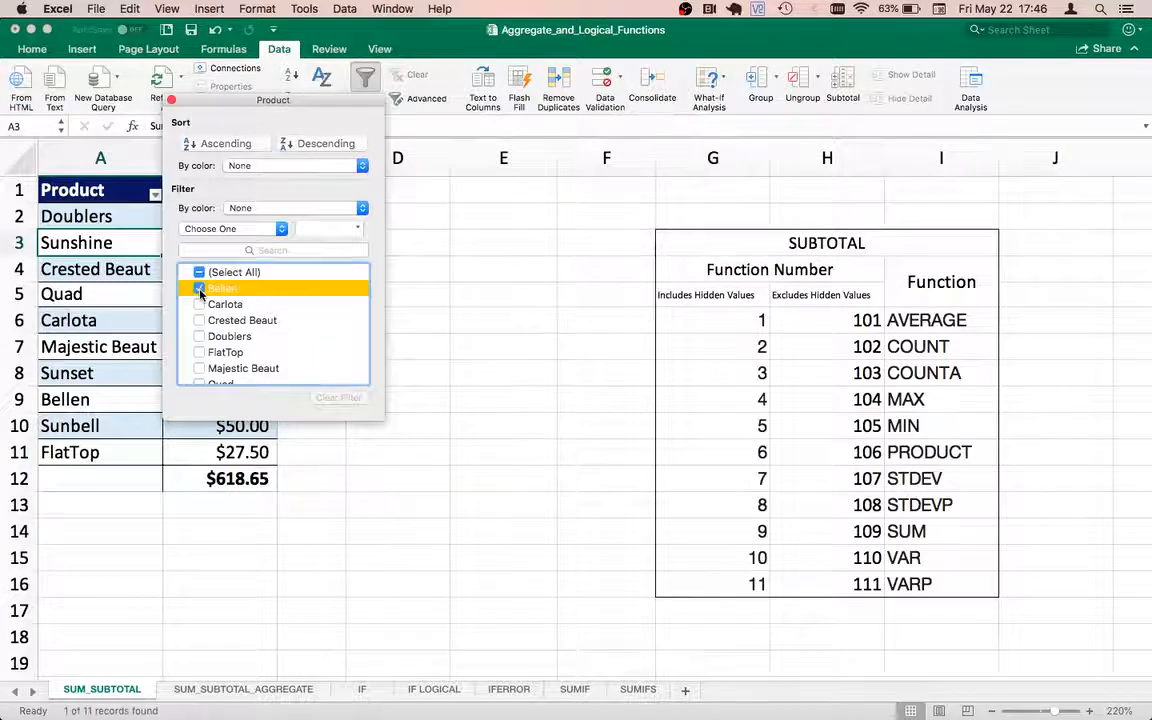
pyautogui.click(199, 343)
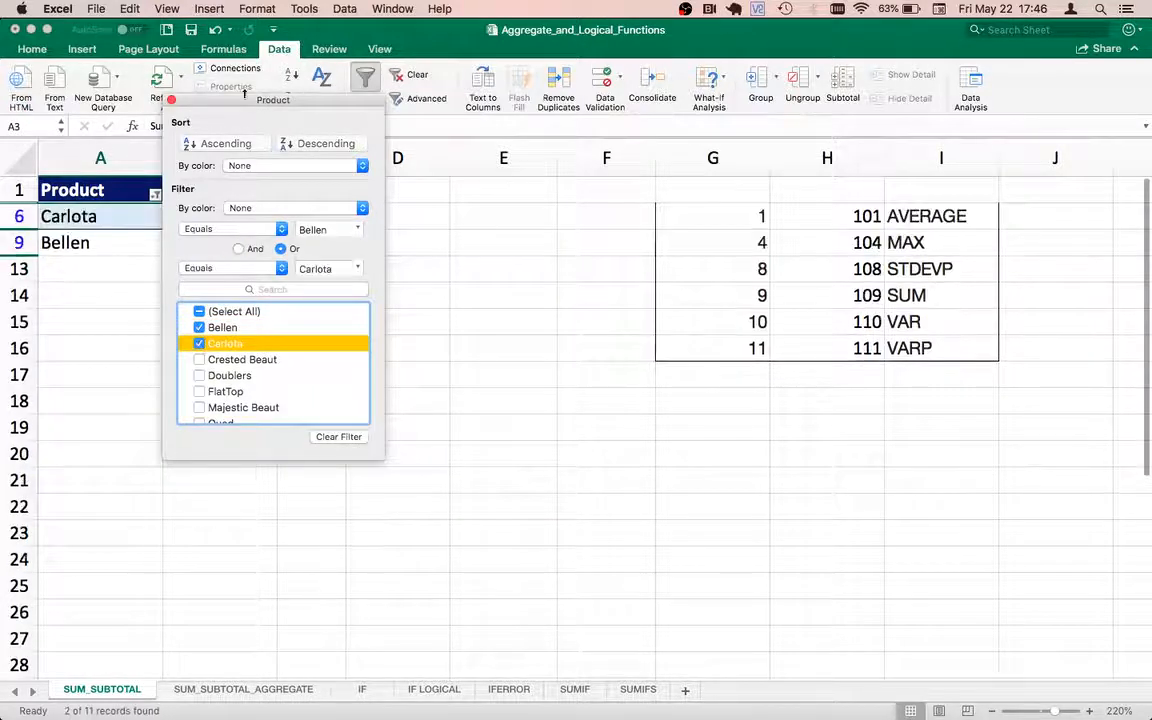
pyautogui.moveTo(234, 100); pyautogui.dragTo(459, 210)
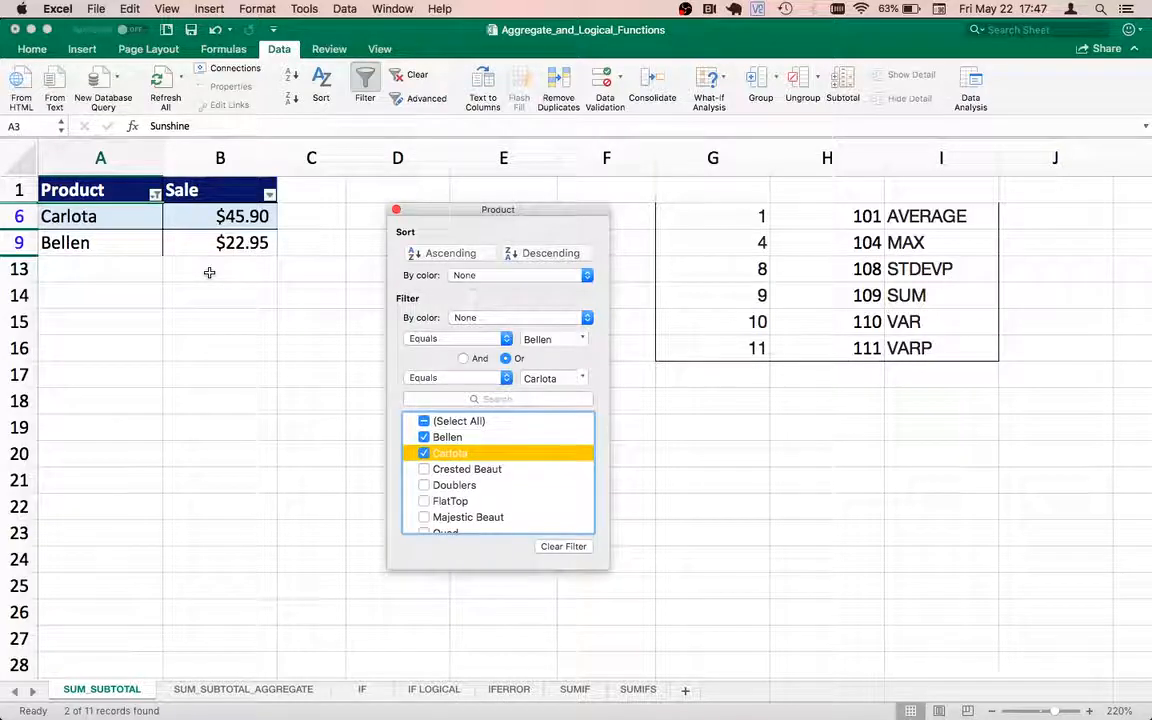
pyautogui.click(435, 420)
pyautogui.click(397, 211)
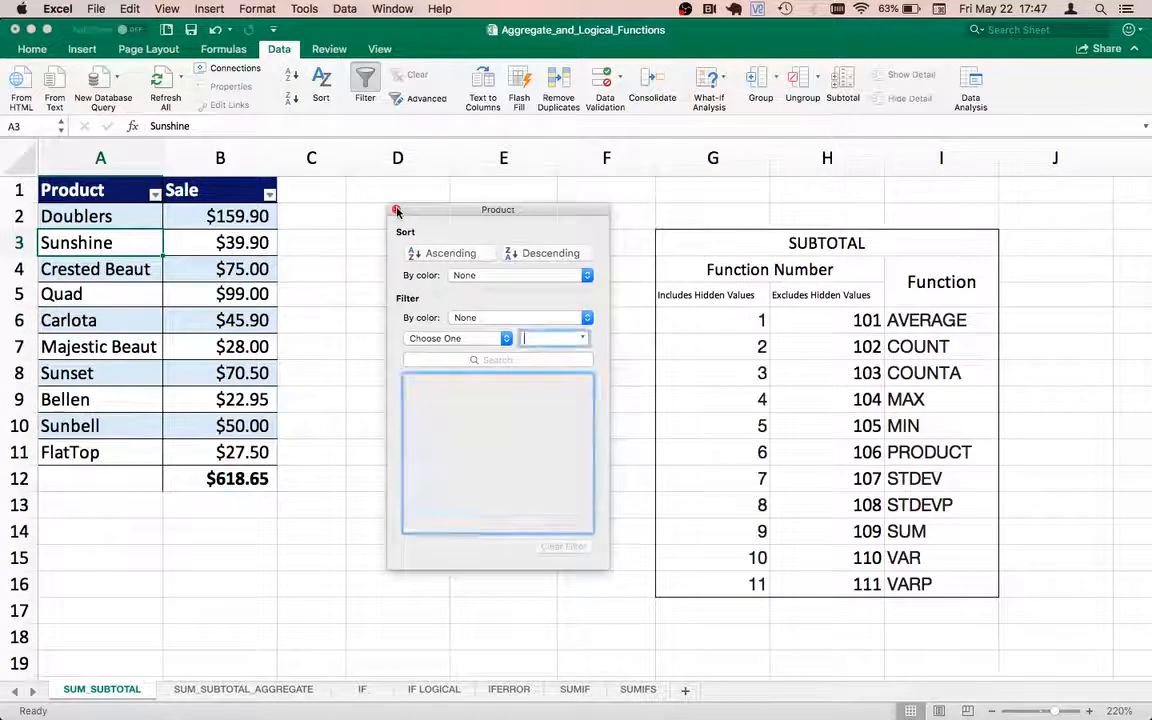
# Step: Clear the total in B12 and remove the filters from the Product and Sale headers
pyautogui.click(203, 480)
pyautogui.press('Delete')
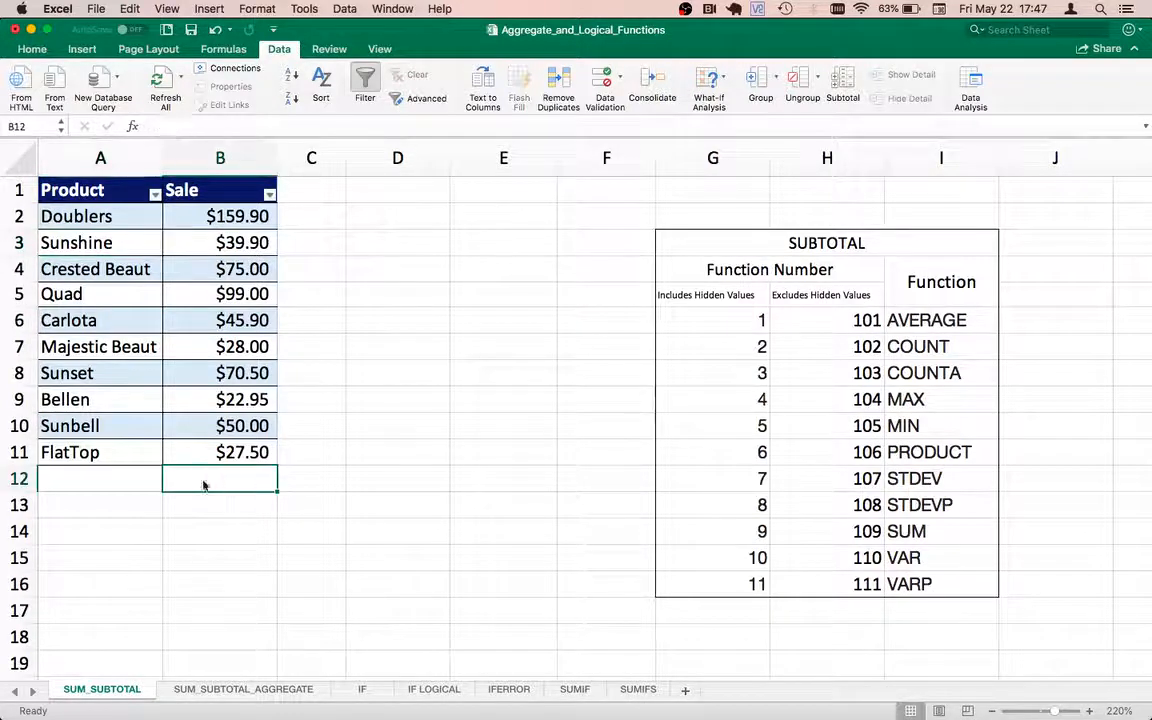
pyautogui.press('Up')
pyautogui.press('Left')
pyautogui.press('Up')
pyautogui.press('Up')
pyautogui.press('Up')
pyautogui.press('Up')
pyautogui.press('Up')
pyautogui.press('Up')
pyautogui.press('Up')
pyautogui.press('Up')
pyautogui.press('Up')
pyautogui.press('Up')
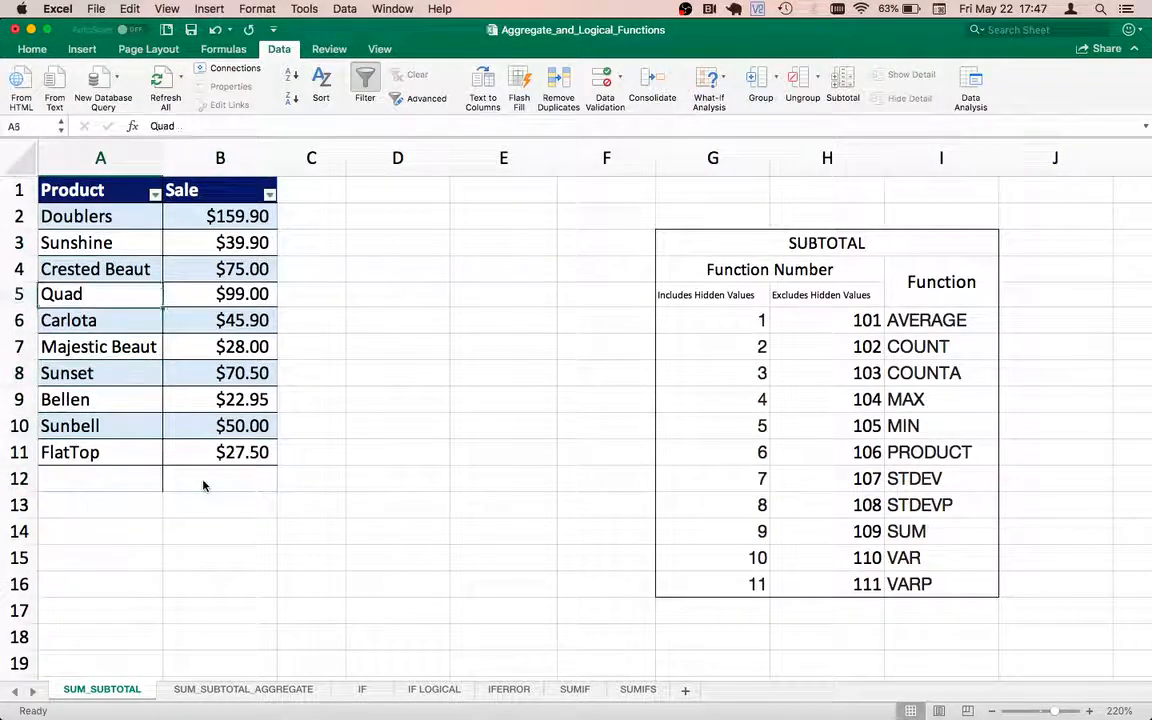
pyautogui.hotkey('shift', 'Right')
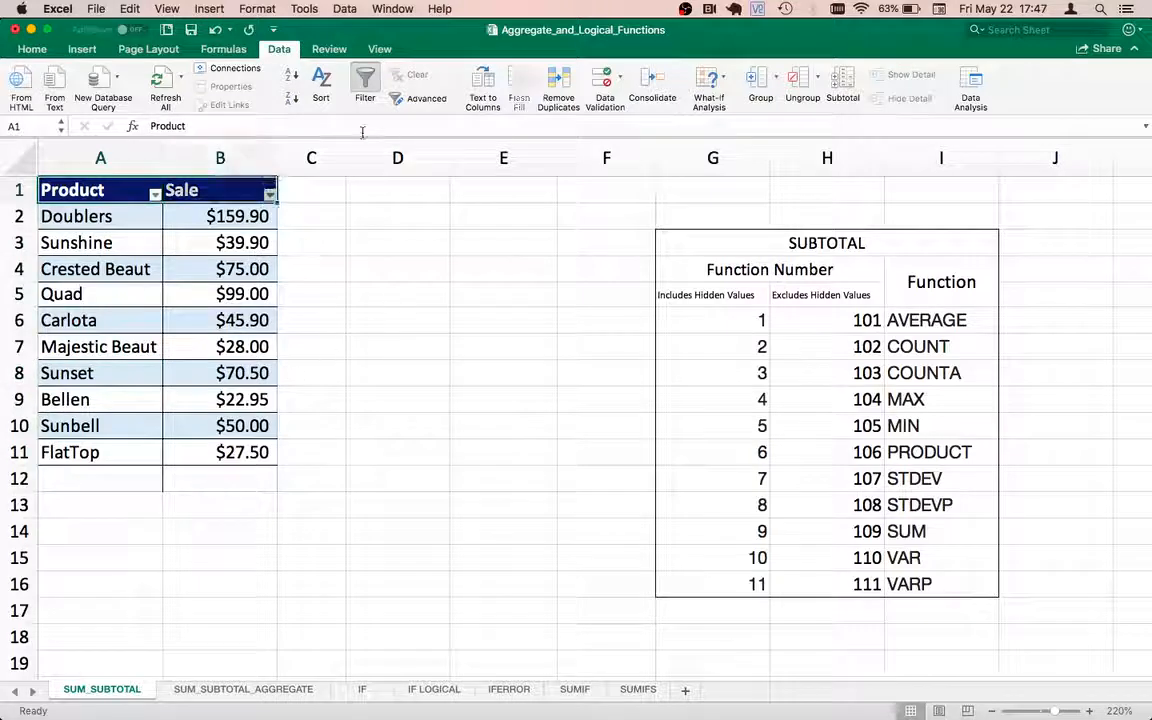
pyautogui.press('super+shift+f')
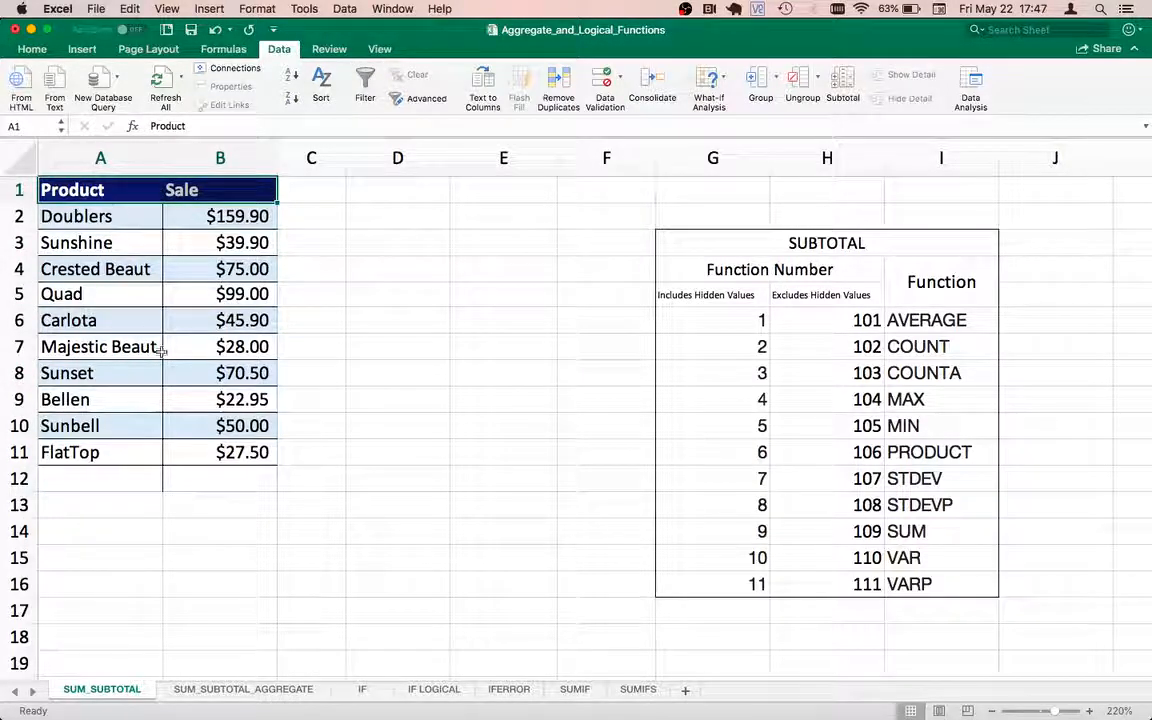
# Step: Convert the range A1:B11 into a table with headers
pyautogui.keyDown('shift'); pyautogui.click(217, 456); pyautogui.keyUp('shift')
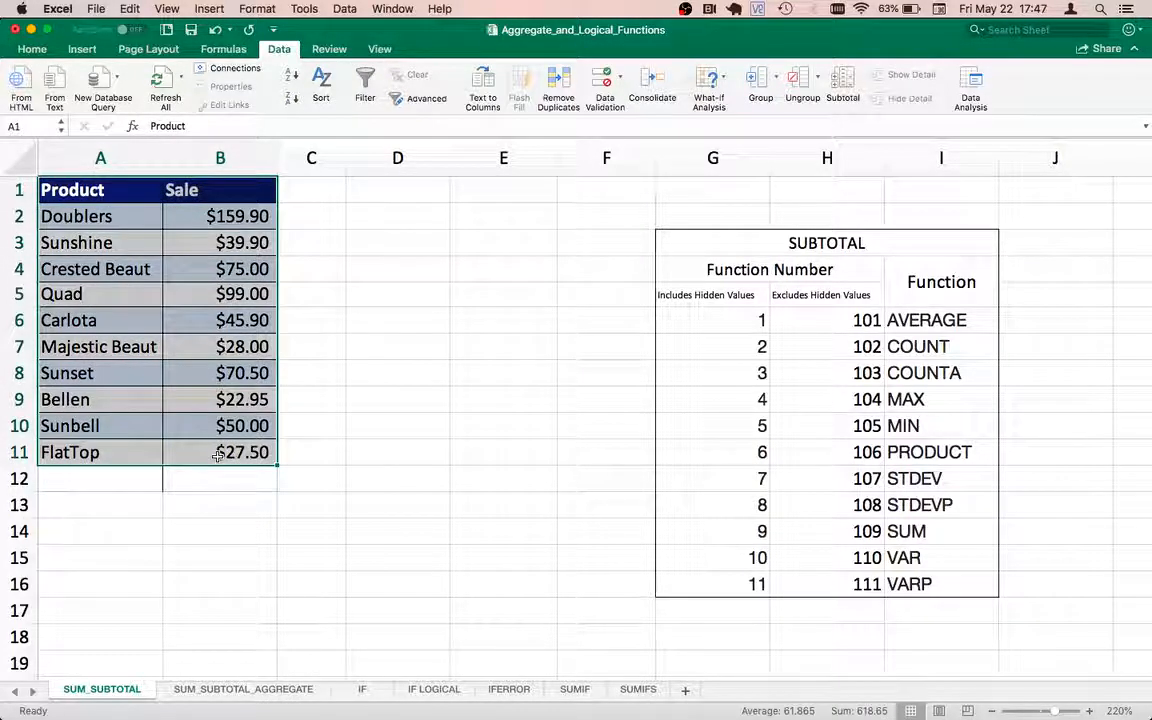
pyautogui.click(82, 49)
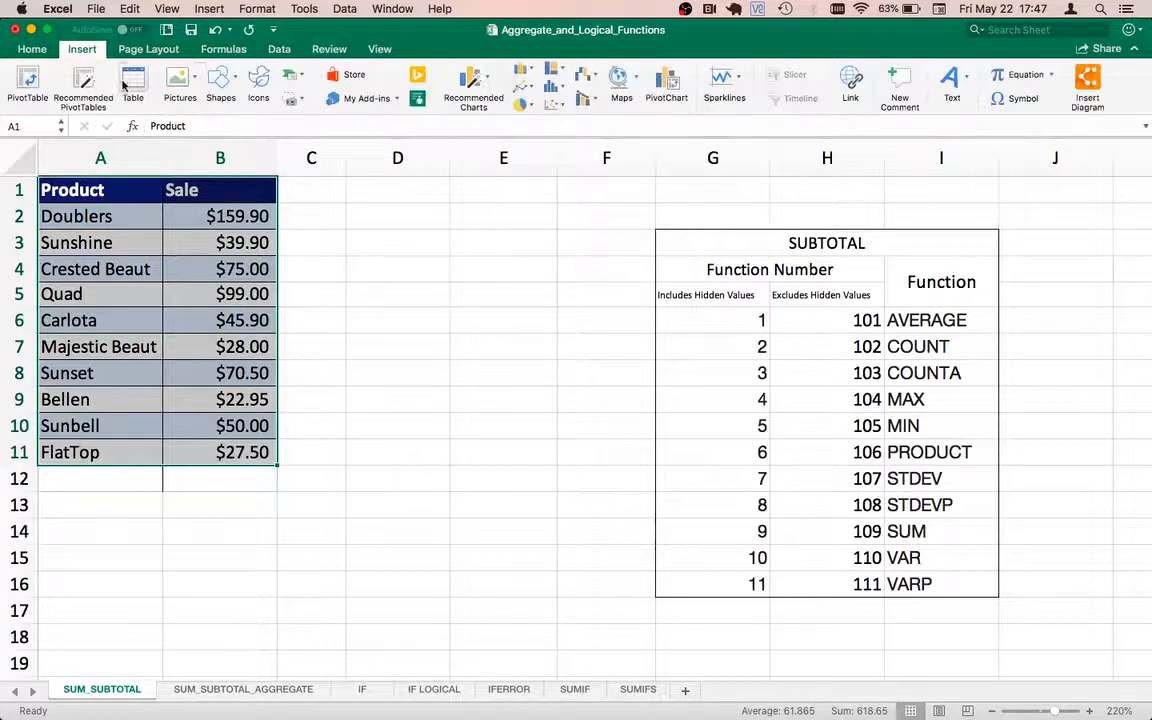
pyautogui.click(133, 82)
pyautogui.click(636, 278)
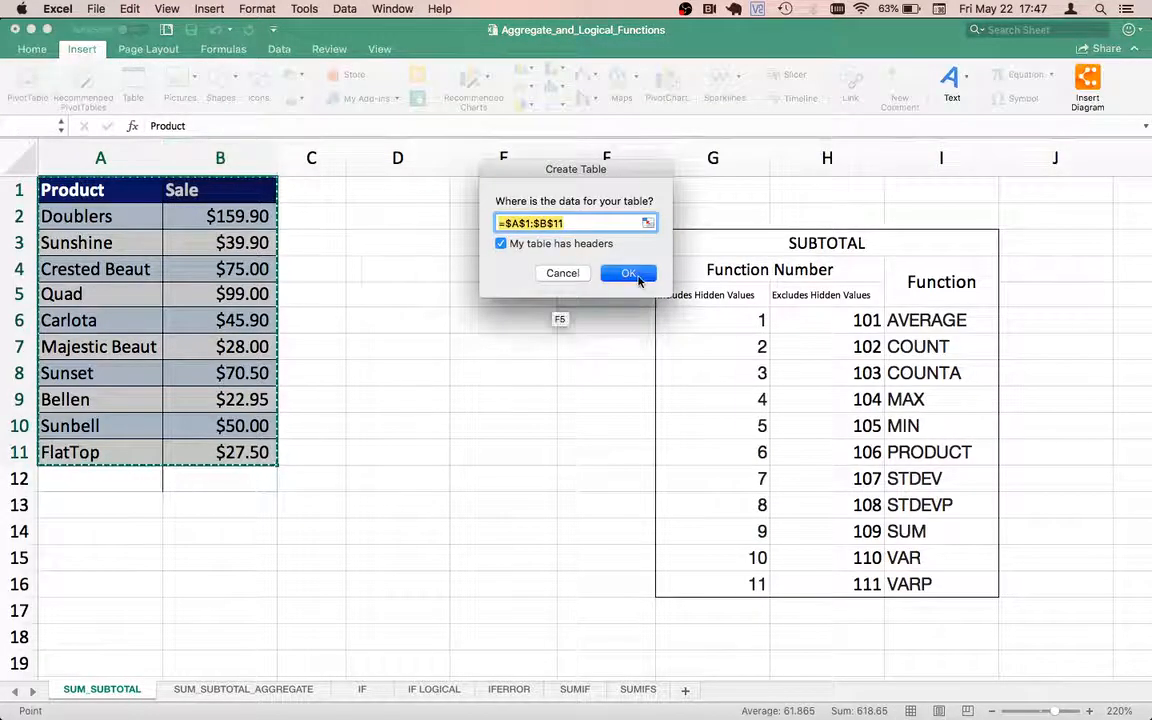
# Step: Enter a SUM formula in B12 that totals the Sale values in B2:B11
pyautogui.click(211, 477)
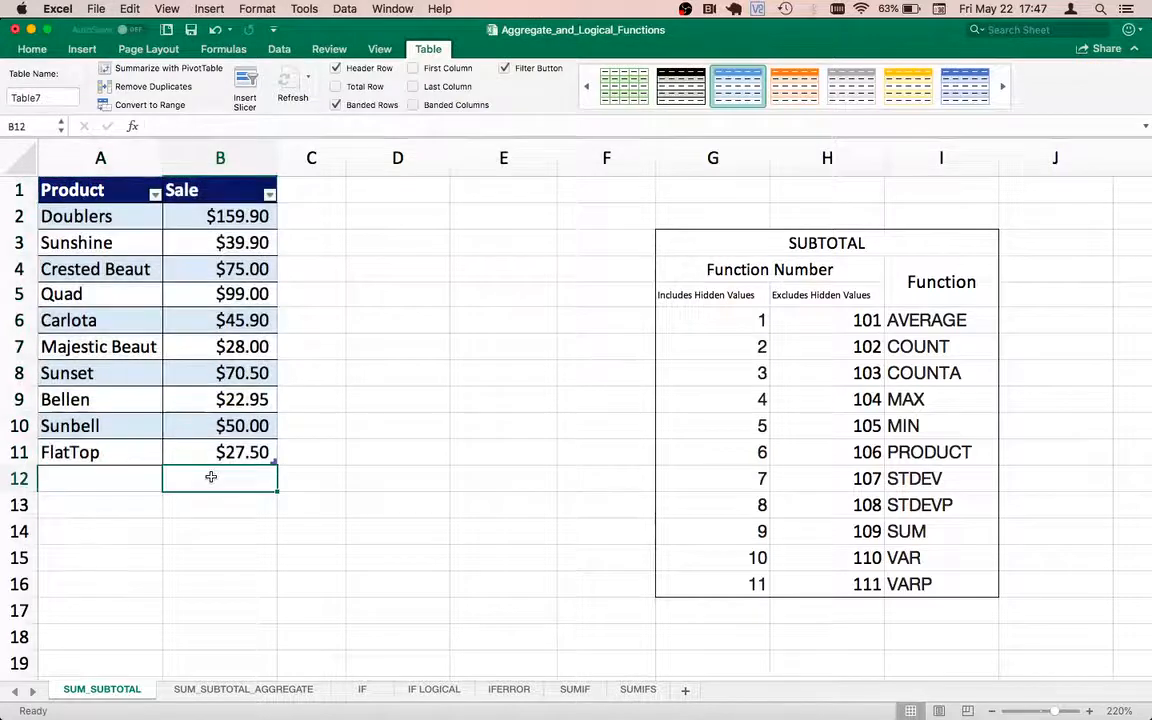
pyautogui.write('=s')
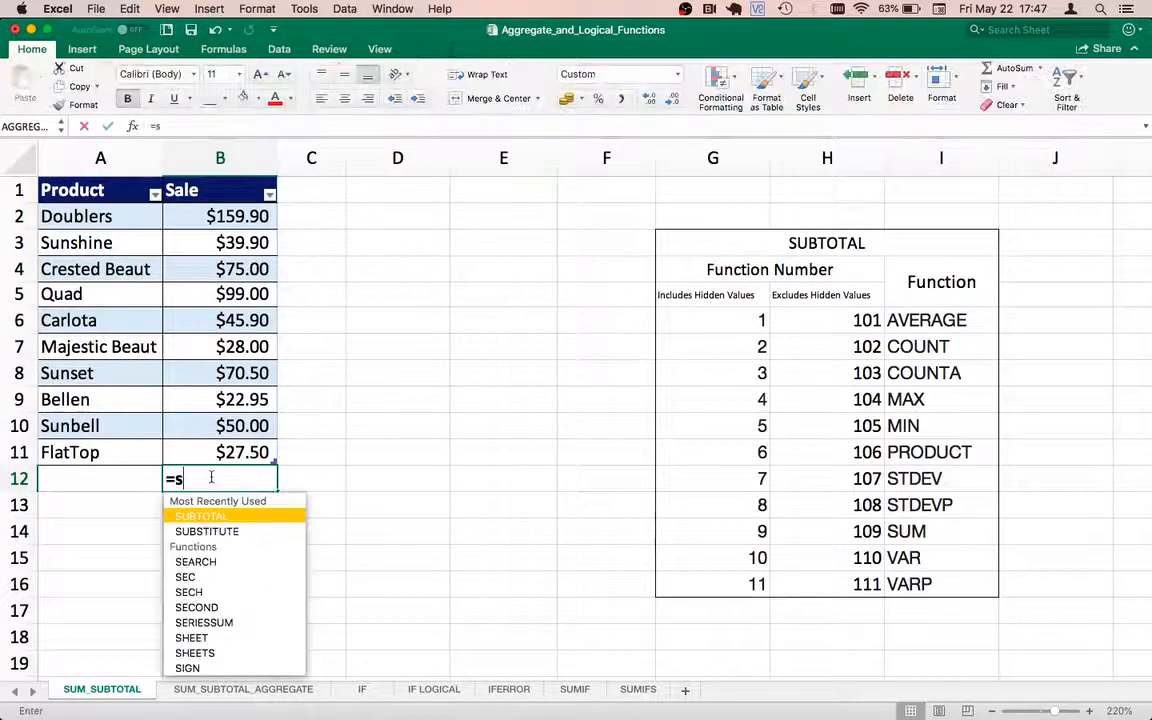
pyautogui.write('um(')
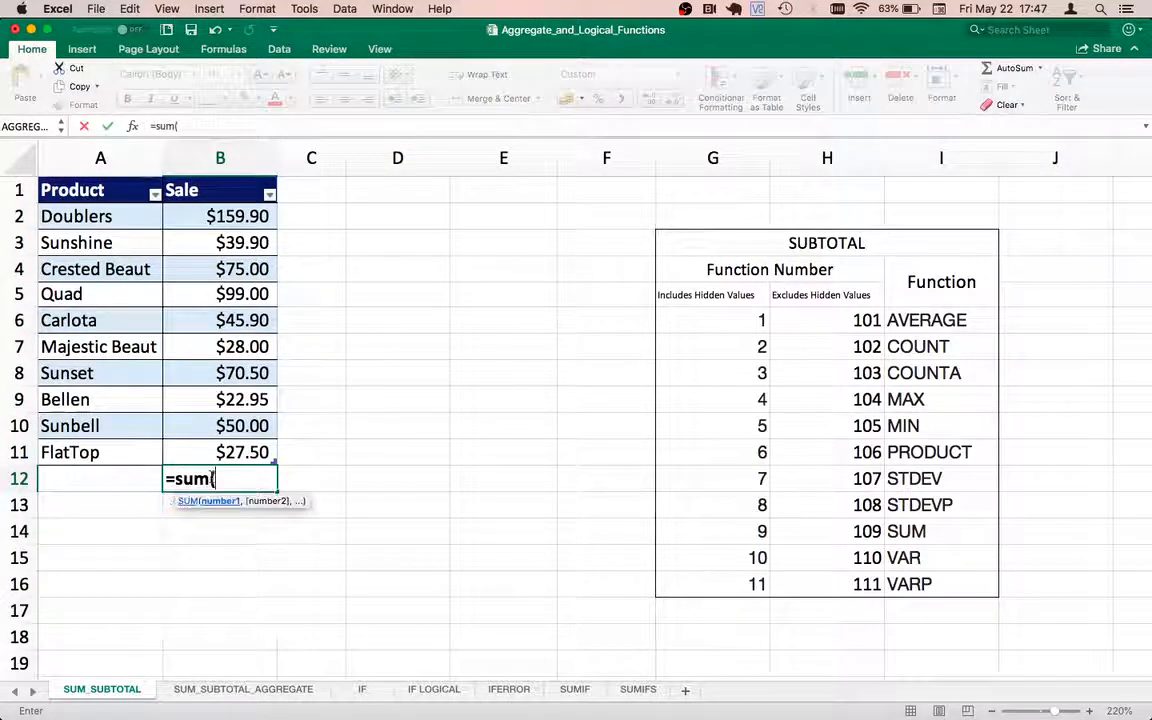
pyautogui.moveTo(225, 450); pyautogui.dragTo(222, 218)
pyautogui.write(')')
pyautogui.press('Return')
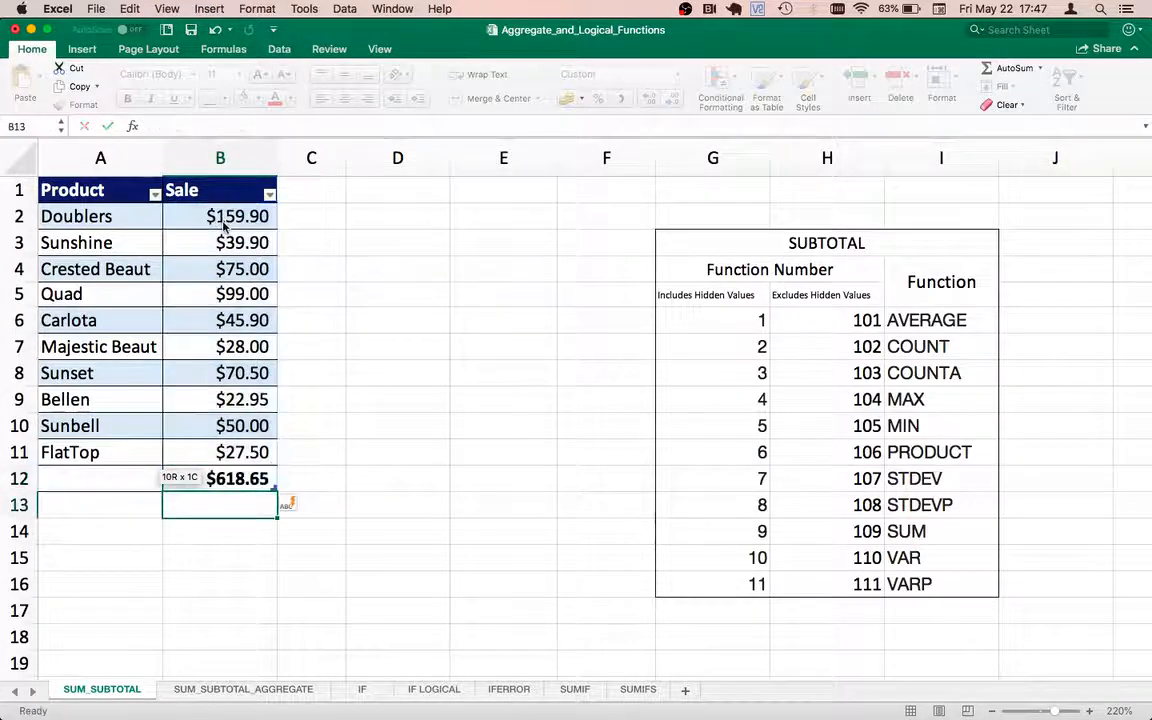
pyautogui.click(236, 474)
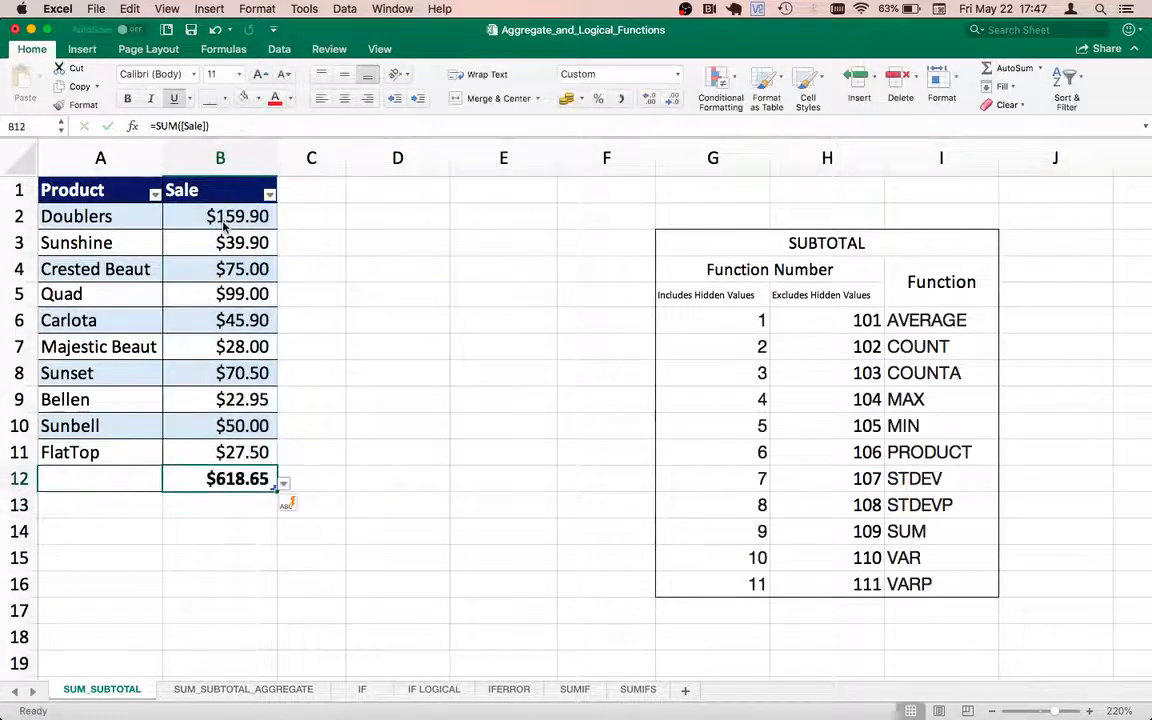
# Step: Filter the table's Product column to Bellen, Carlota, Crested Beaut and Doublers to test the SUM total
pyautogui.click(140, 268)
pyautogui.click(155, 194)
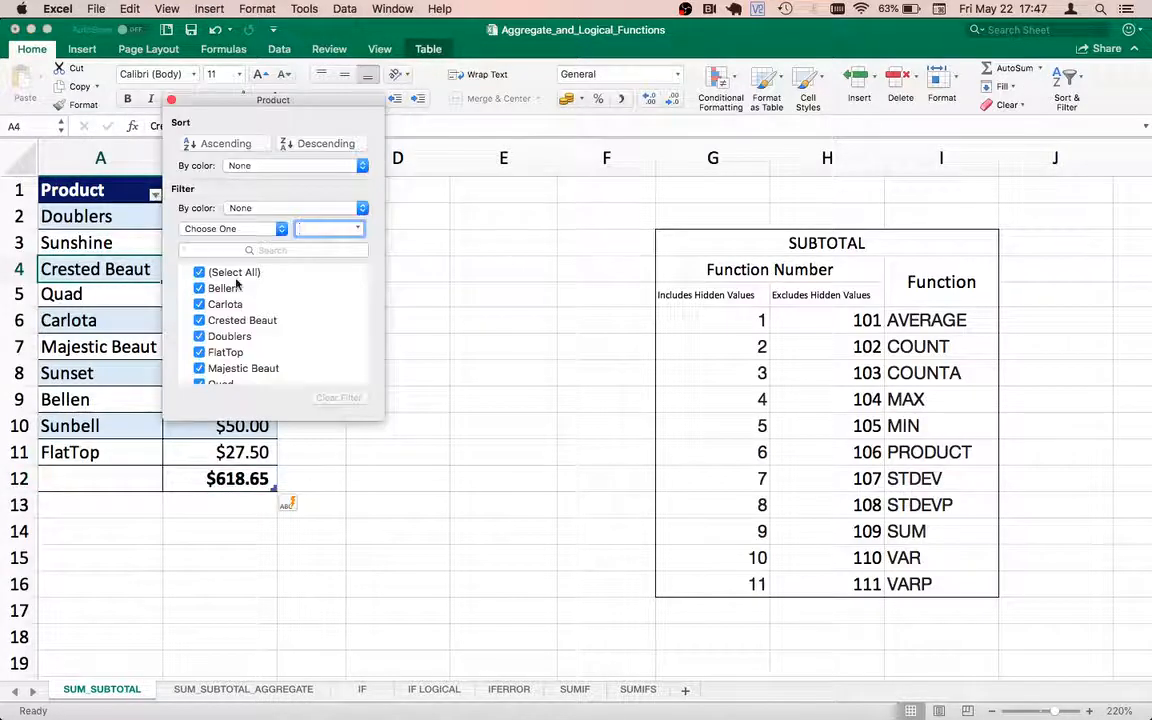
pyautogui.click(199, 273)
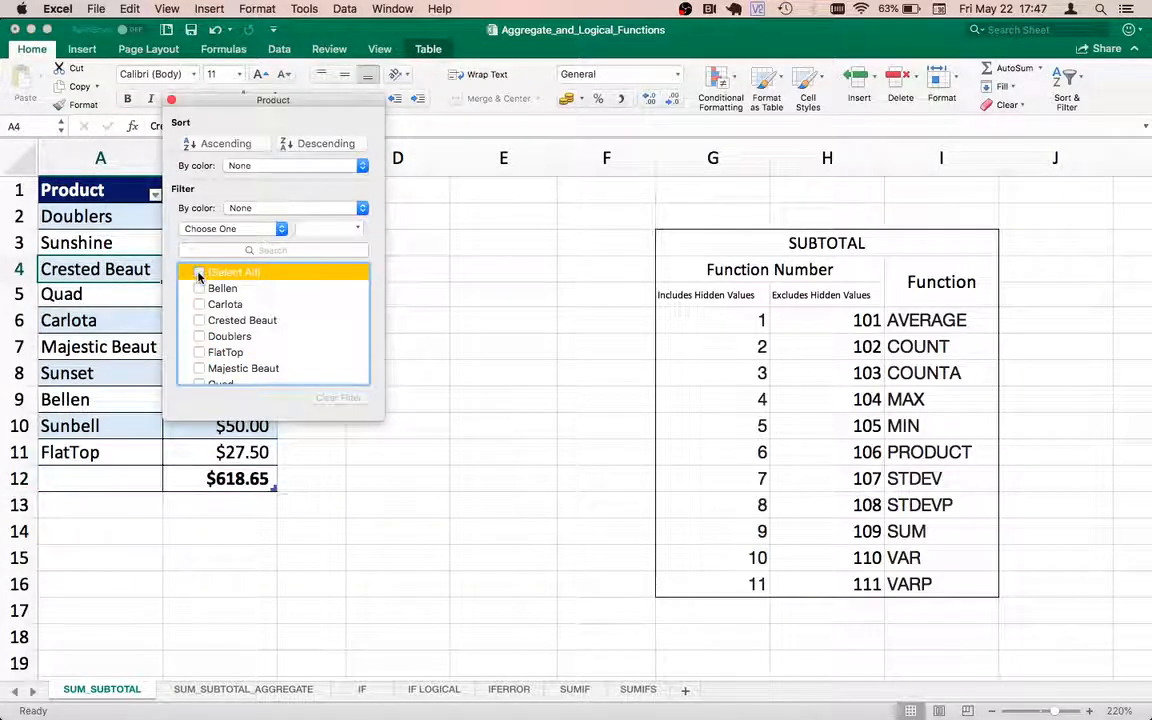
pyautogui.click(199, 288)
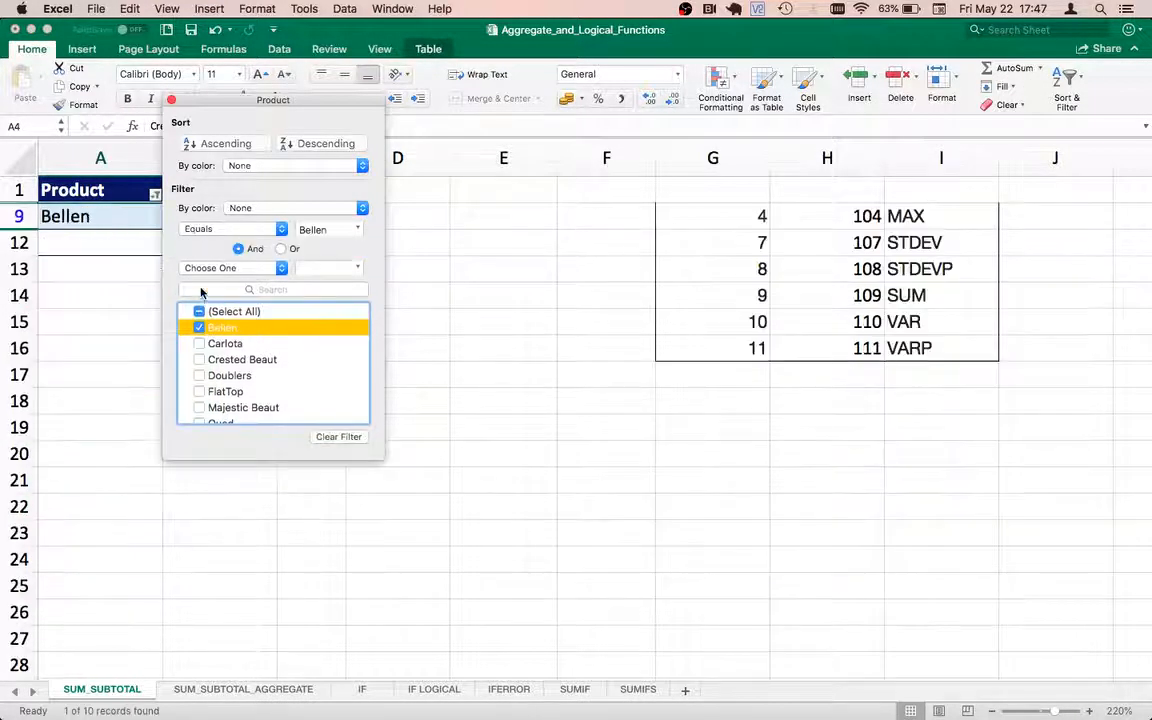
pyautogui.click(199, 343)
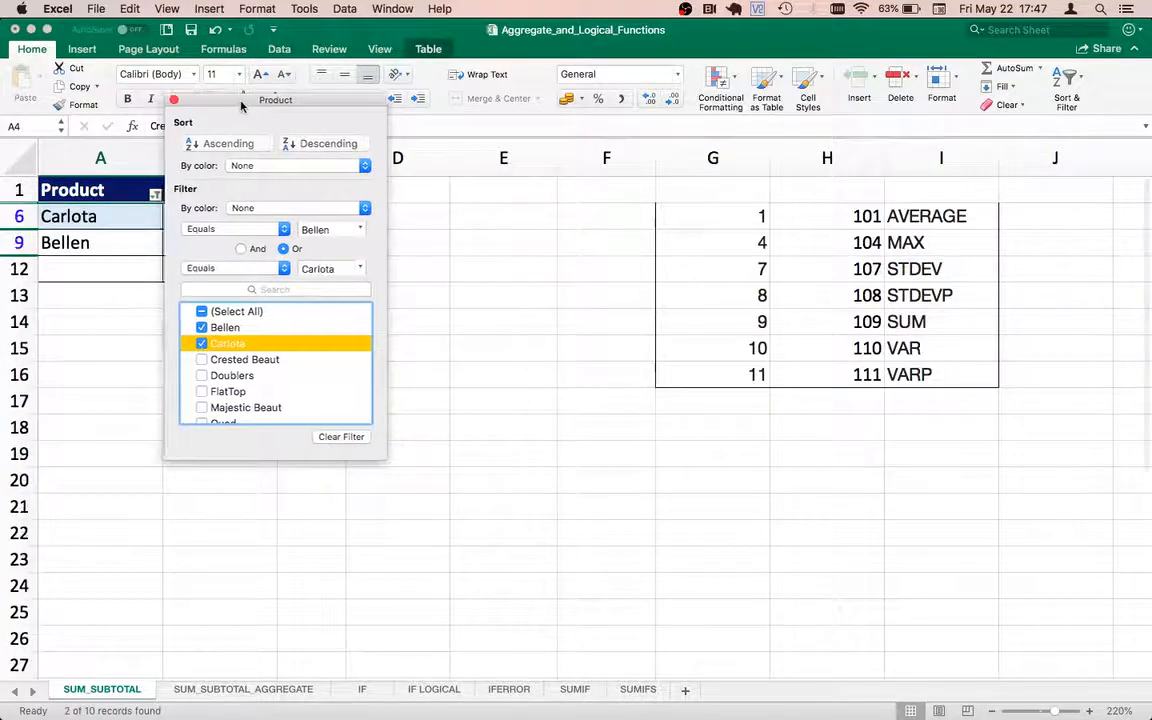
pyautogui.moveTo(241, 103); pyautogui.dragTo(474, 197)
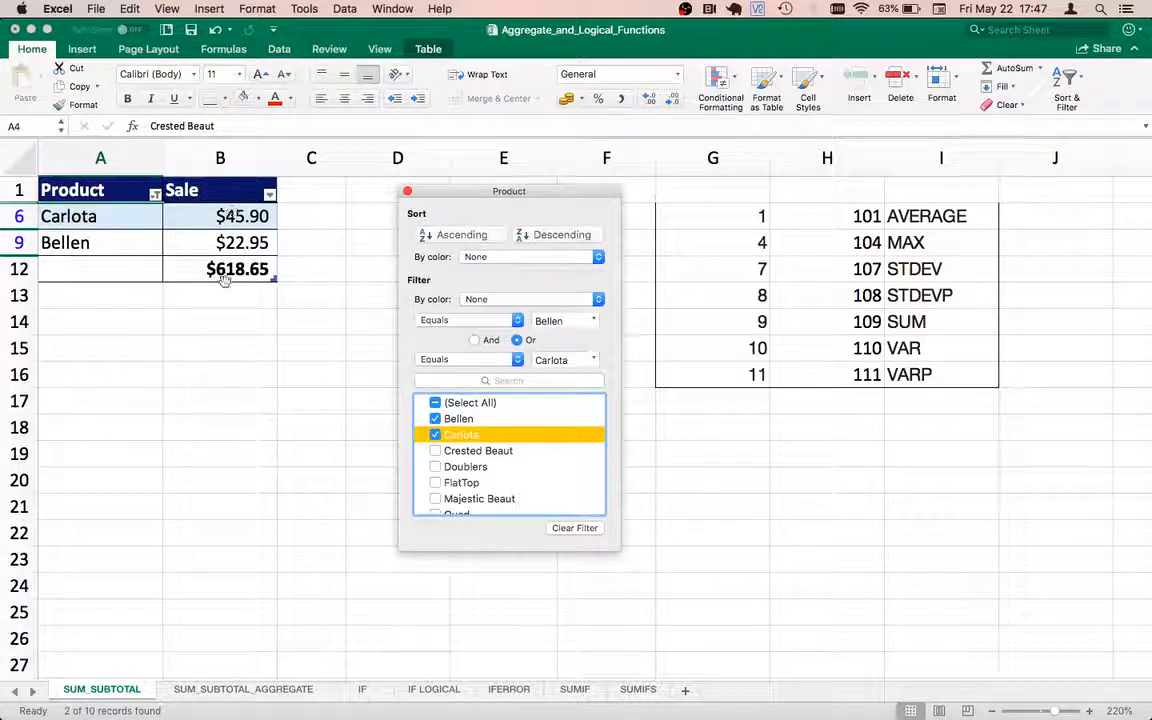
pyautogui.click(435, 450)
pyautogui.click(436, 427)
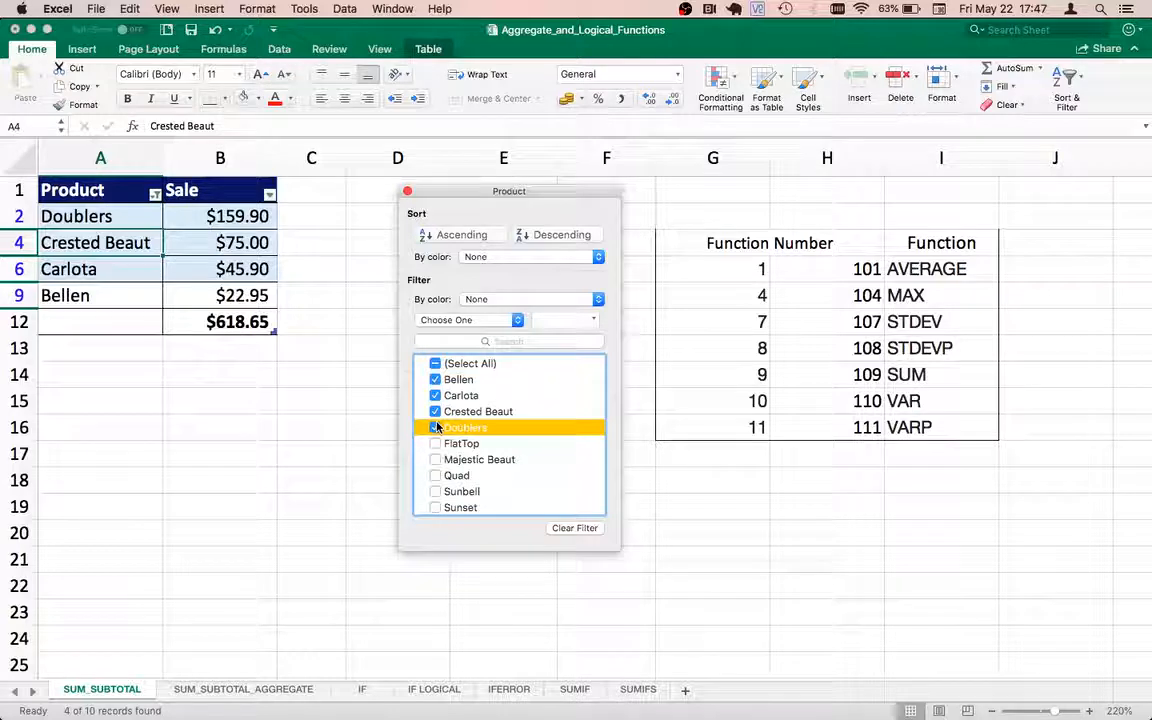
pyautogui.click(408, 192)
# Step: Reset the table's Product filter to include all products
pyautogui.click(155, 194)
pyautogui.click(199, 271)
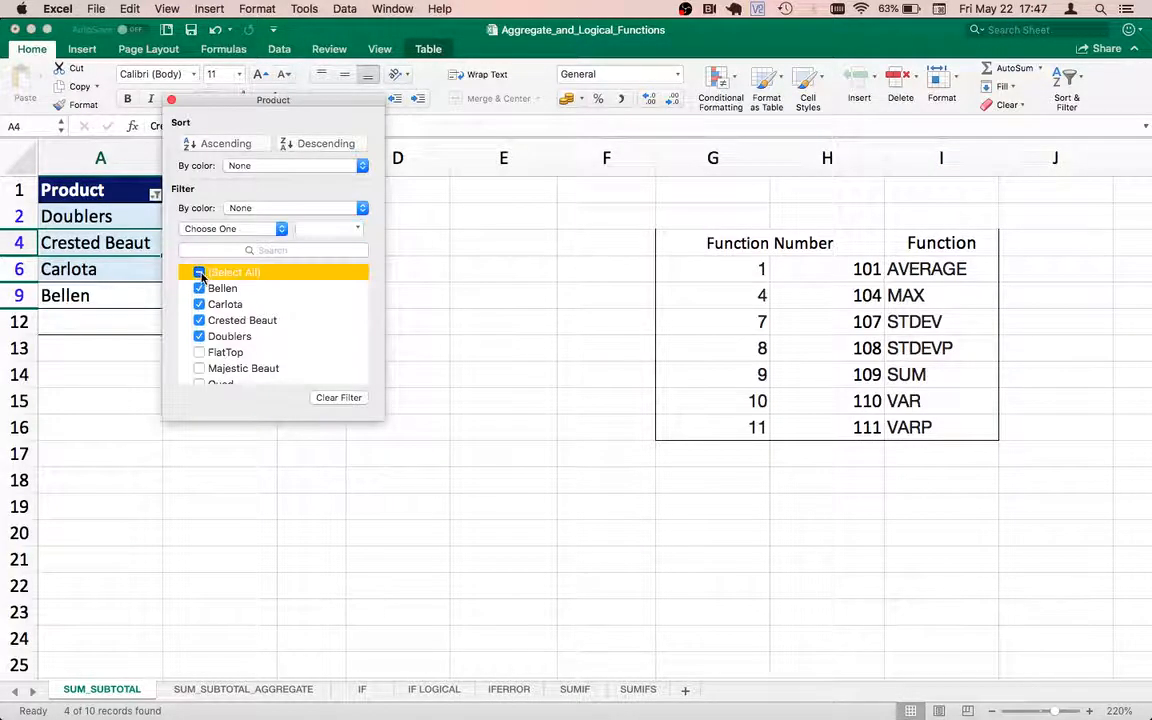
pyautogui.click(171, 100)
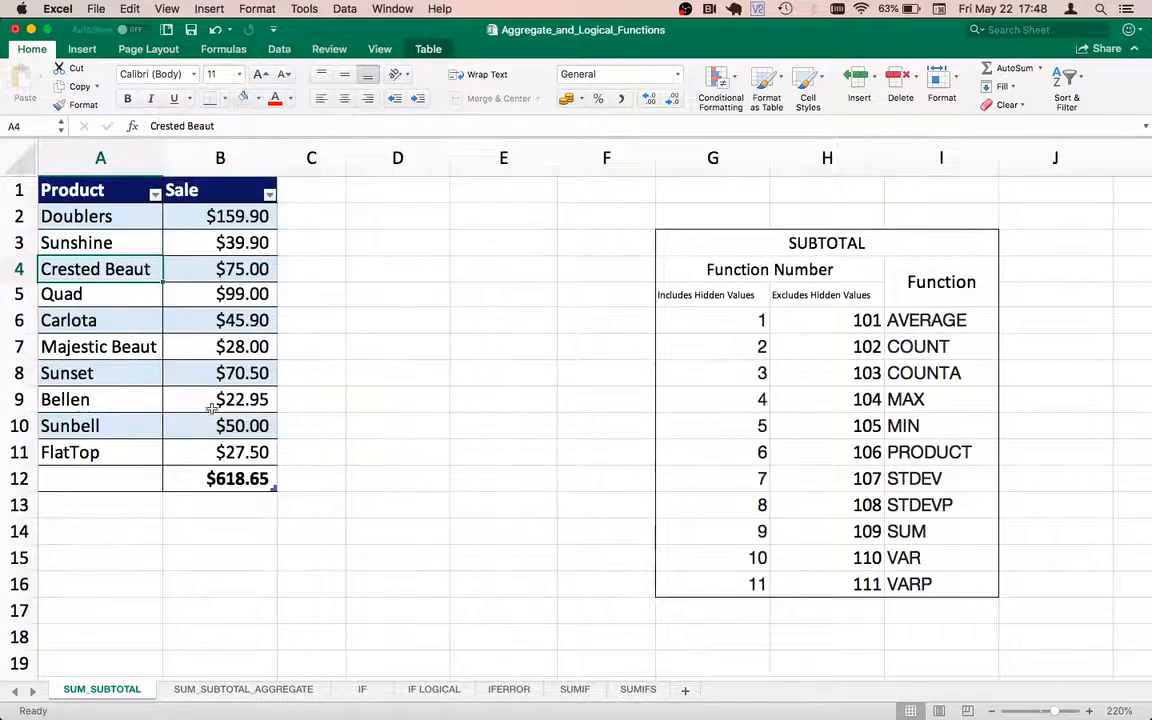
# Step: Review the SUM formula in B12 and the SUBTOTAL function number reference in column G onward
pyautogui.click(213, 480)
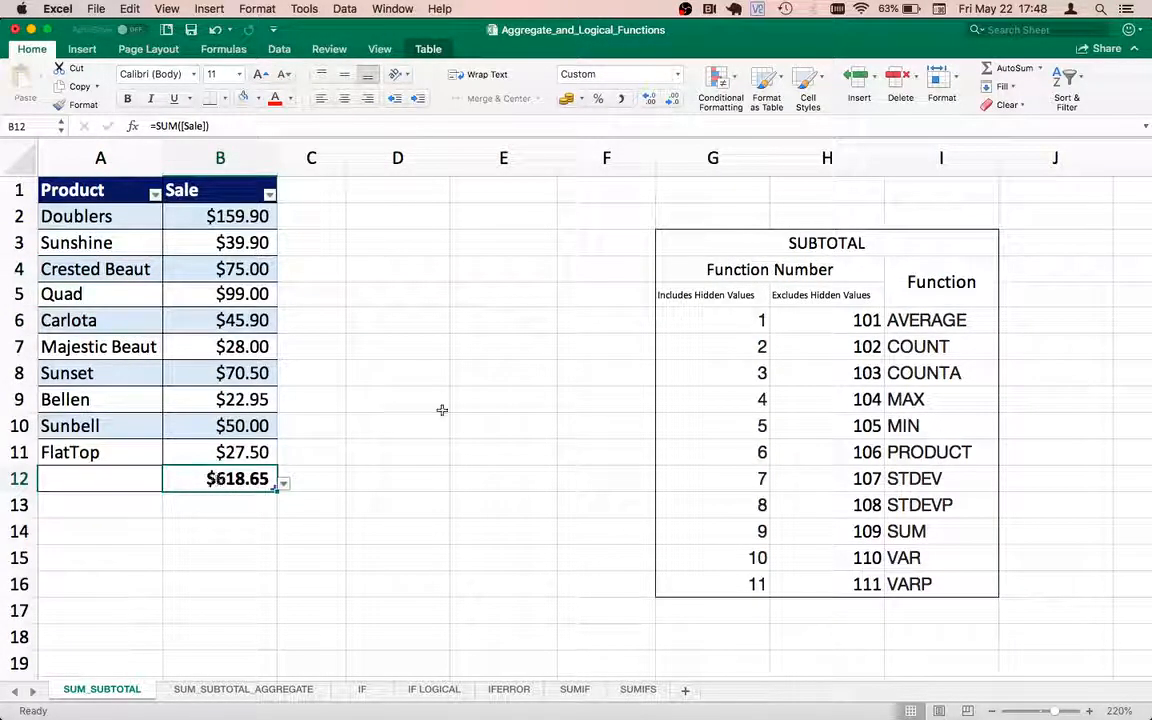
pyautogui.click(805, 242)
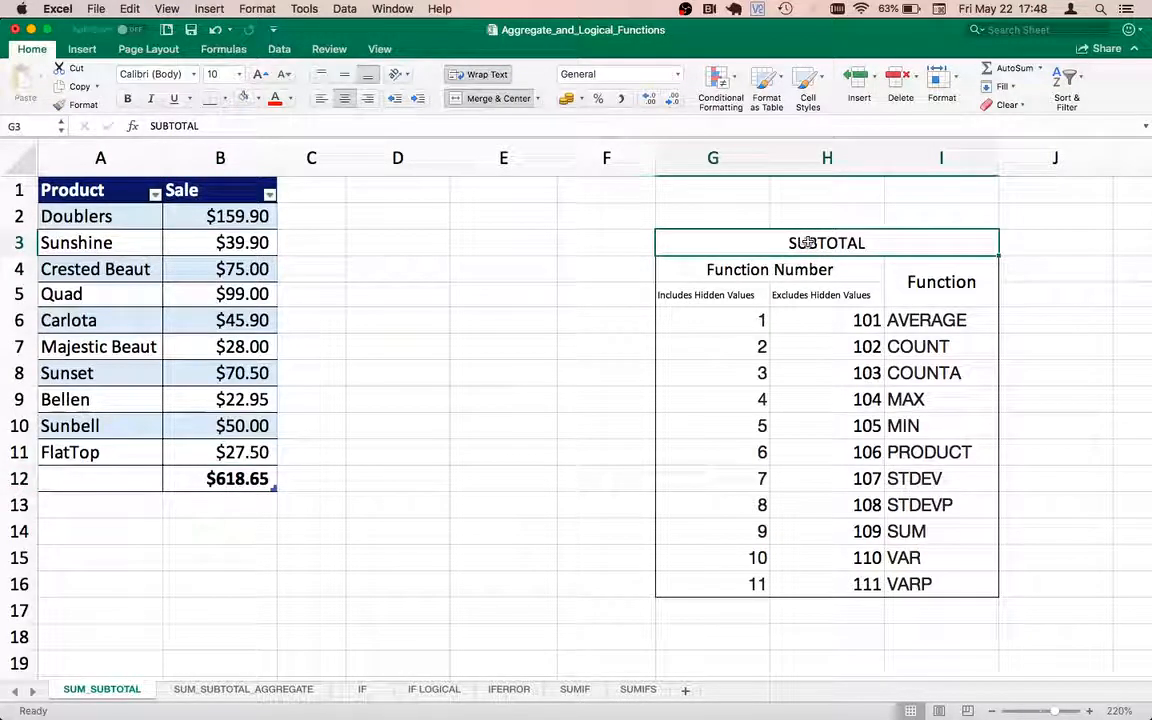
# Step: Examine the SUBTOTAL reference table's functions and its function numbers that include or exclude hidden values
pyautogui.click(773, 268)
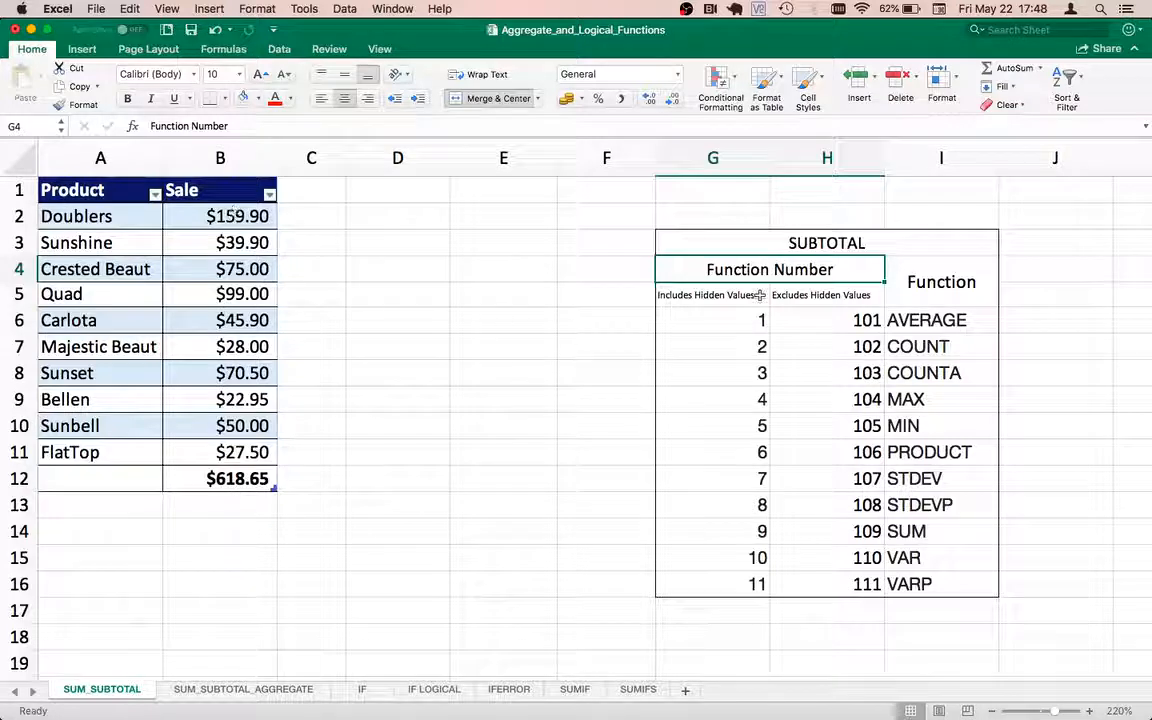
pyautogui.click(948, 321)
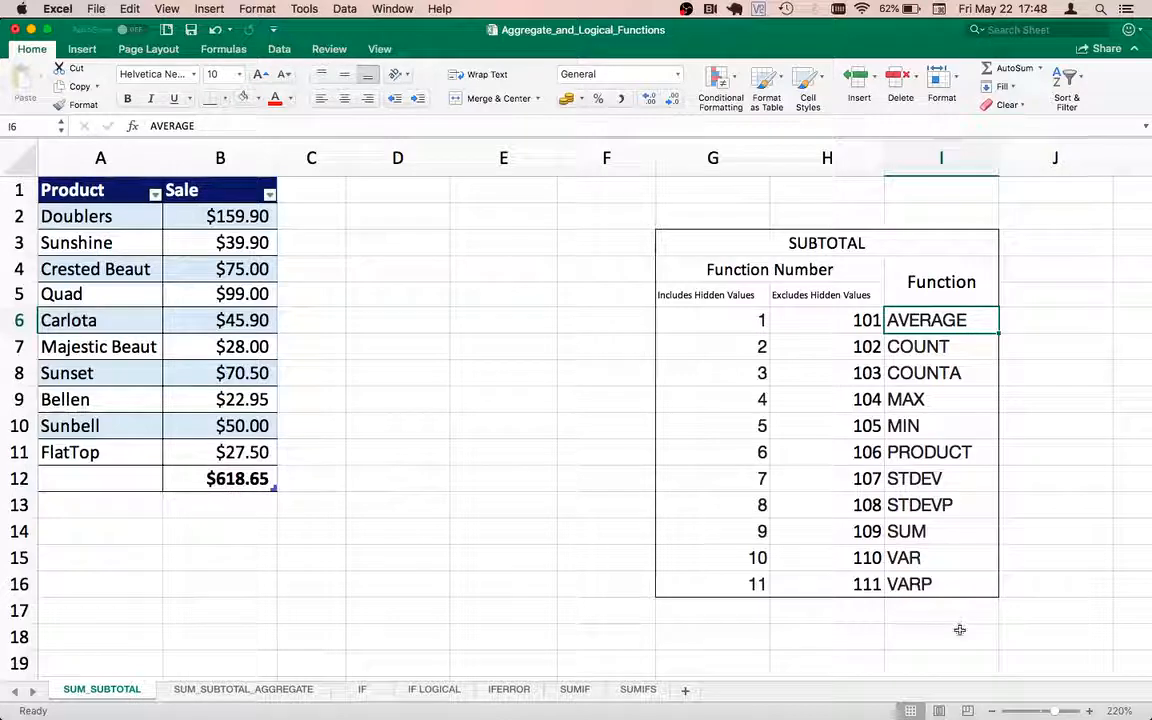
pyautogui.click(741, 532)
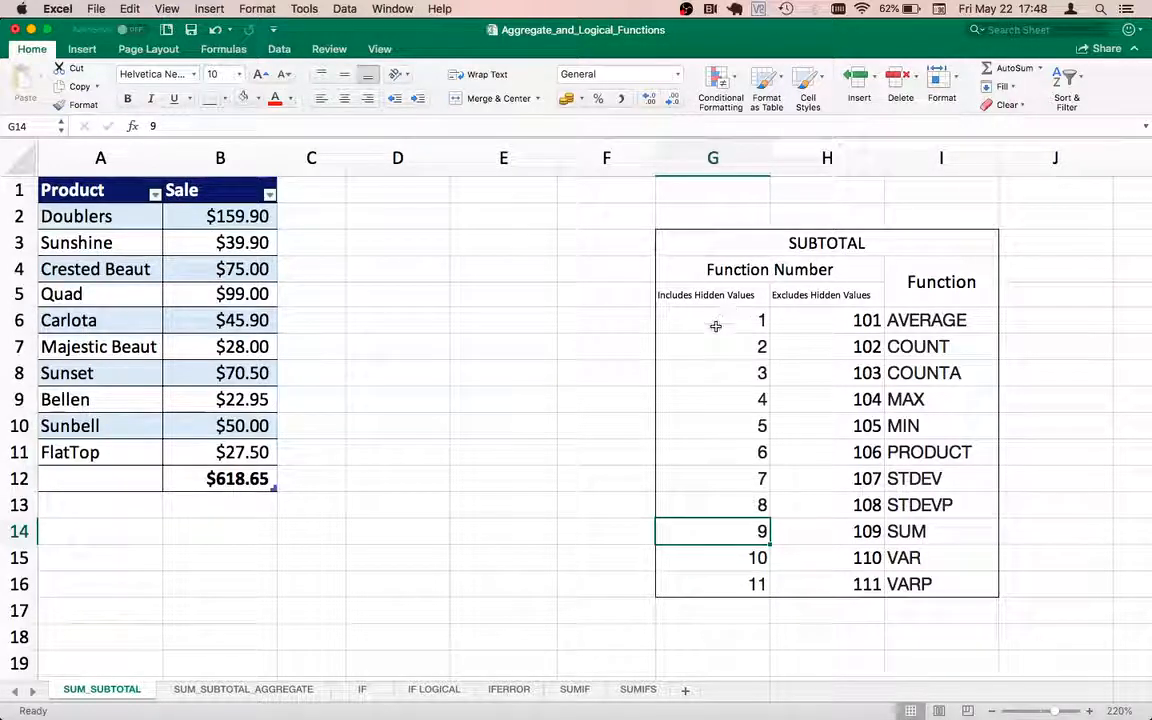
pyautogui.moveTo(716, 322); pyautogui.dragTo(682, 580)
pyautogui.click(836, 323)
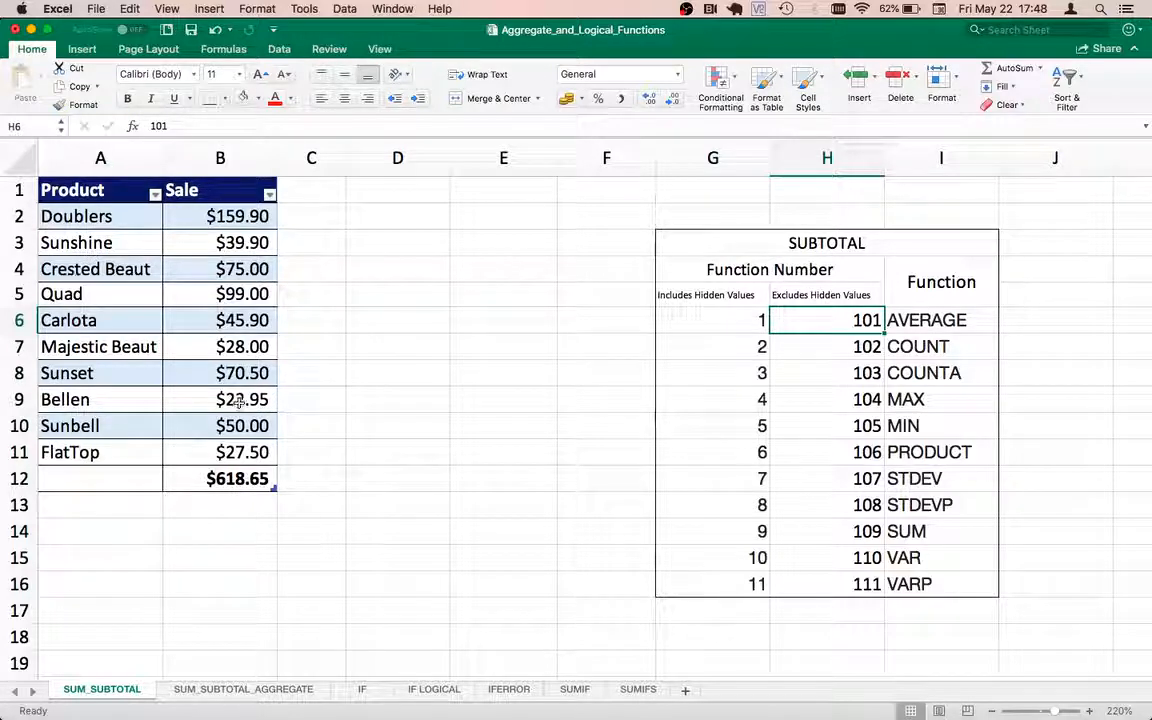
pyautogui.click(849, 348)
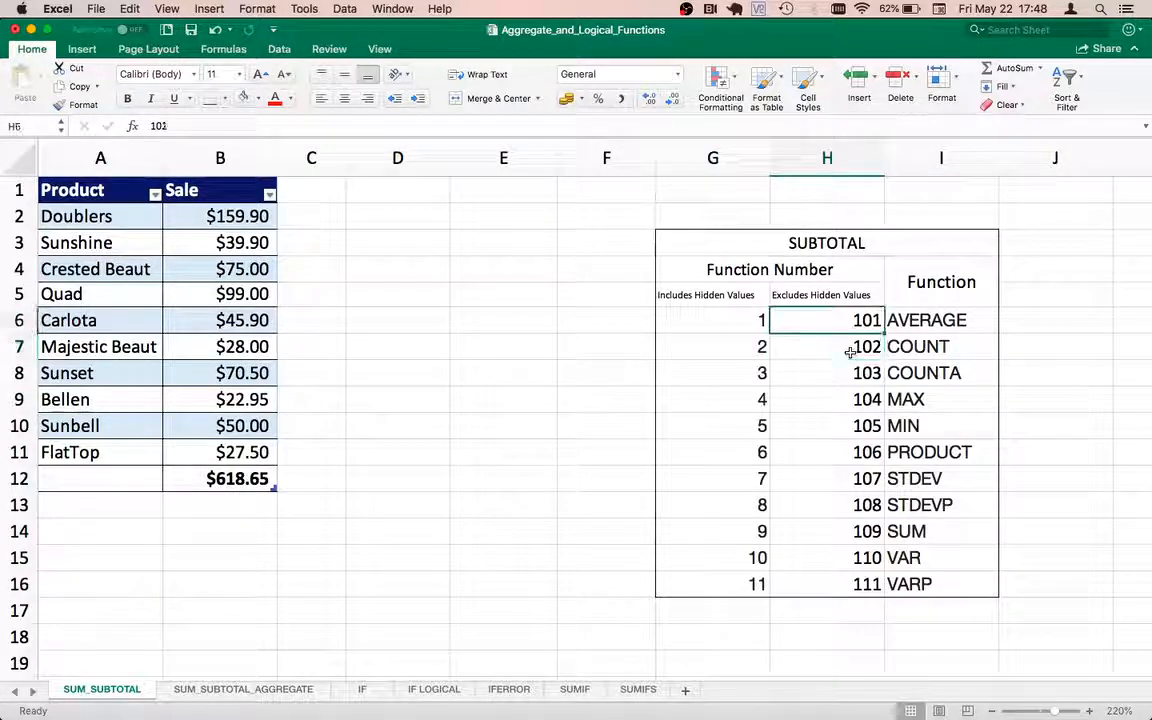
pyautogui.hotkey('shift', 'Down')
pyautogui.hotkey('shift', 'Down')
pyautogui.hotkey('shift', 'Down')
pyautogui.hotkey('shift', 'Down')
pyautogui.hotkey('shift', 'Down')
pyautogui.hotkey('shift', 'Down')
pyautogui.hotkey('shift', 'Down')
pyautogui.hotkey('shift', 'Down')
pyautogui.hotkey('shift', 'Down')
pyautogui.hotkey('shift', 'Down')
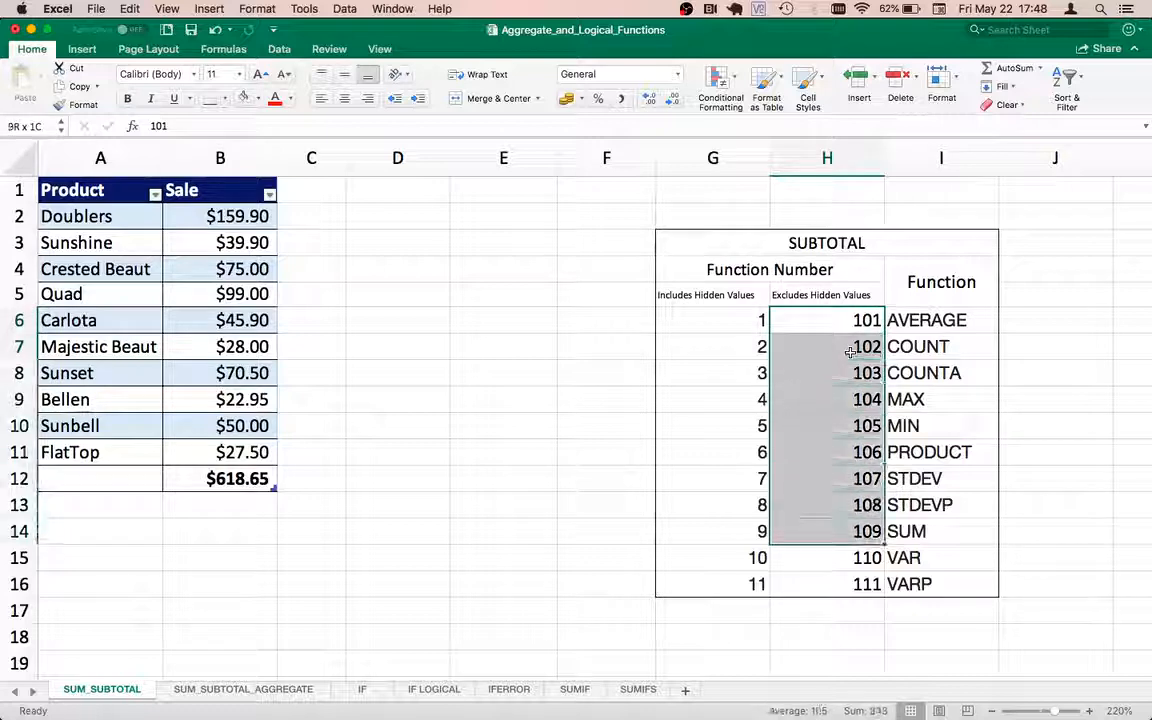
# Step: Examine row 4 as an example of a row that could be hidden, along with function numbers 101 to 111 in column H
pyautogui.click(70, 279)
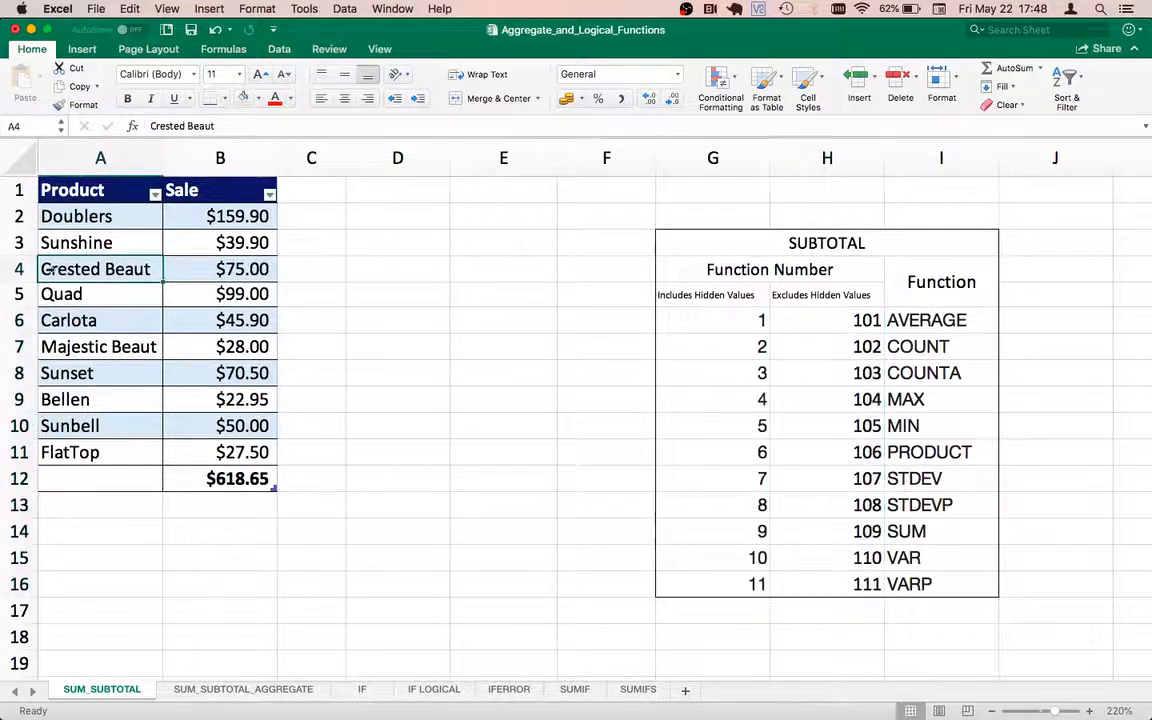
pyautogui.click(12, 262)
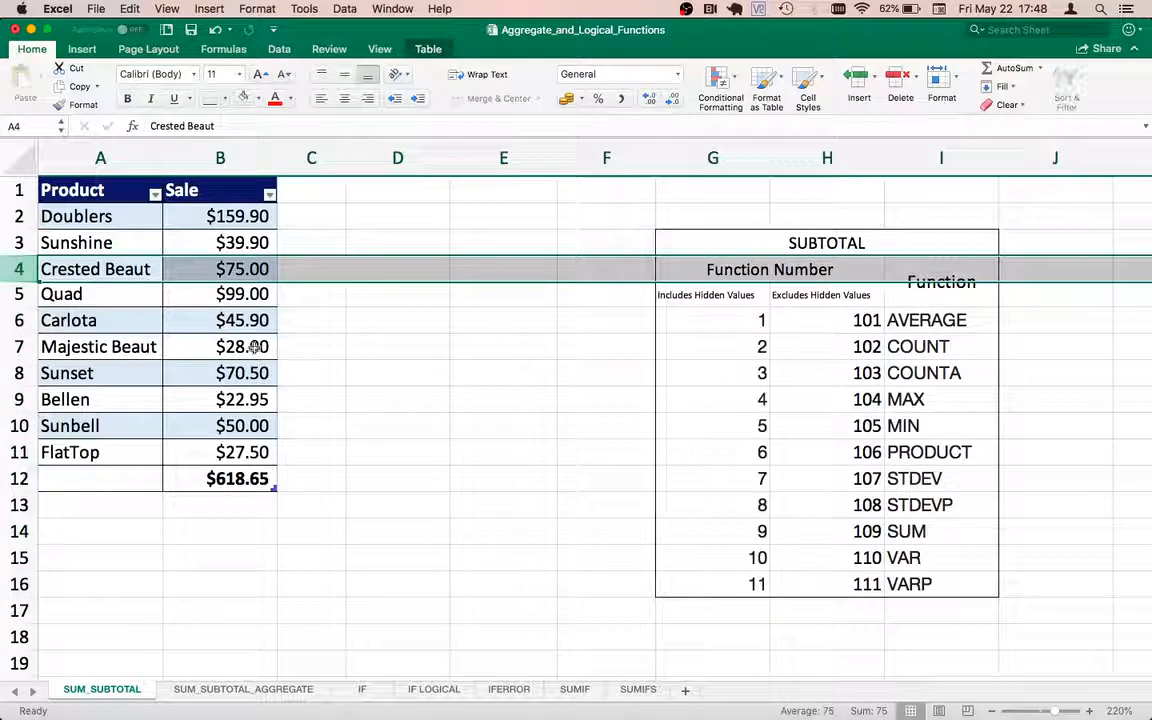
pyautogui.click(846, 374)
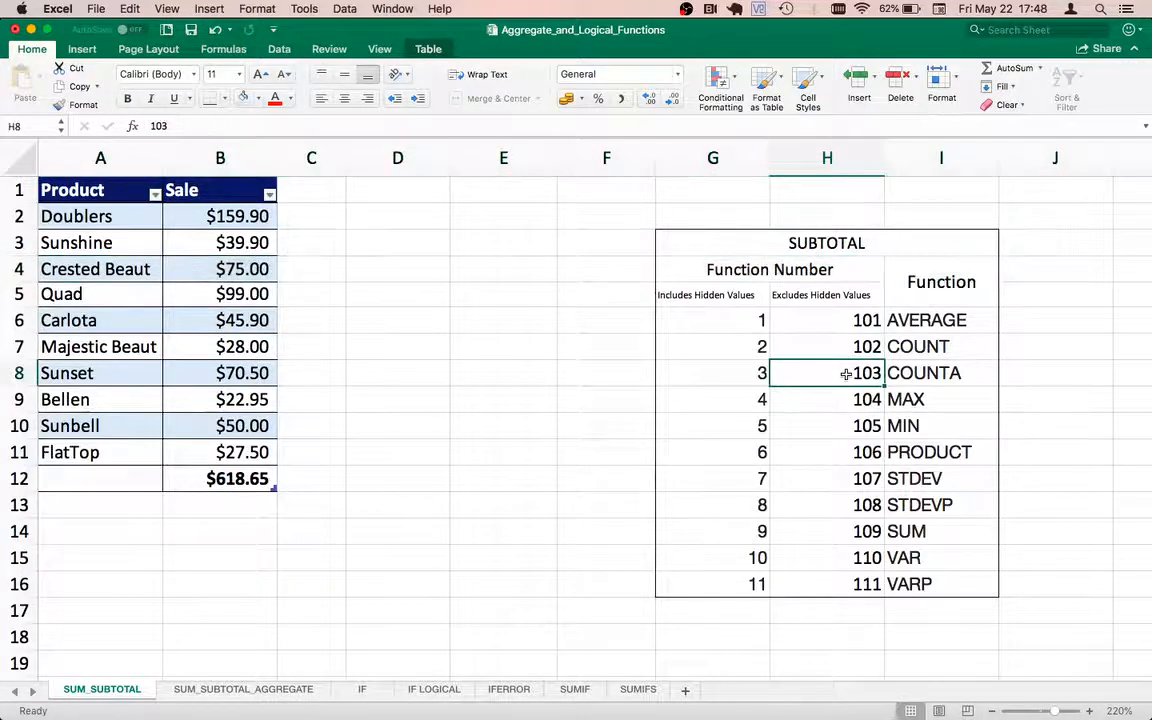
pyautogui.press('Up')
pyautogui.press('Up')
pyautogui.press('Down')
pyautogui.press('Down')
pyautogui.press('Down')
pyautogui.press('Down')
pyautogui.press('Down')
pyautogui.press('Down')
pyautogui.press('Down')
pyautogui.press('Down')
pyautogui.press('Down')
pyautogui.press('Down')
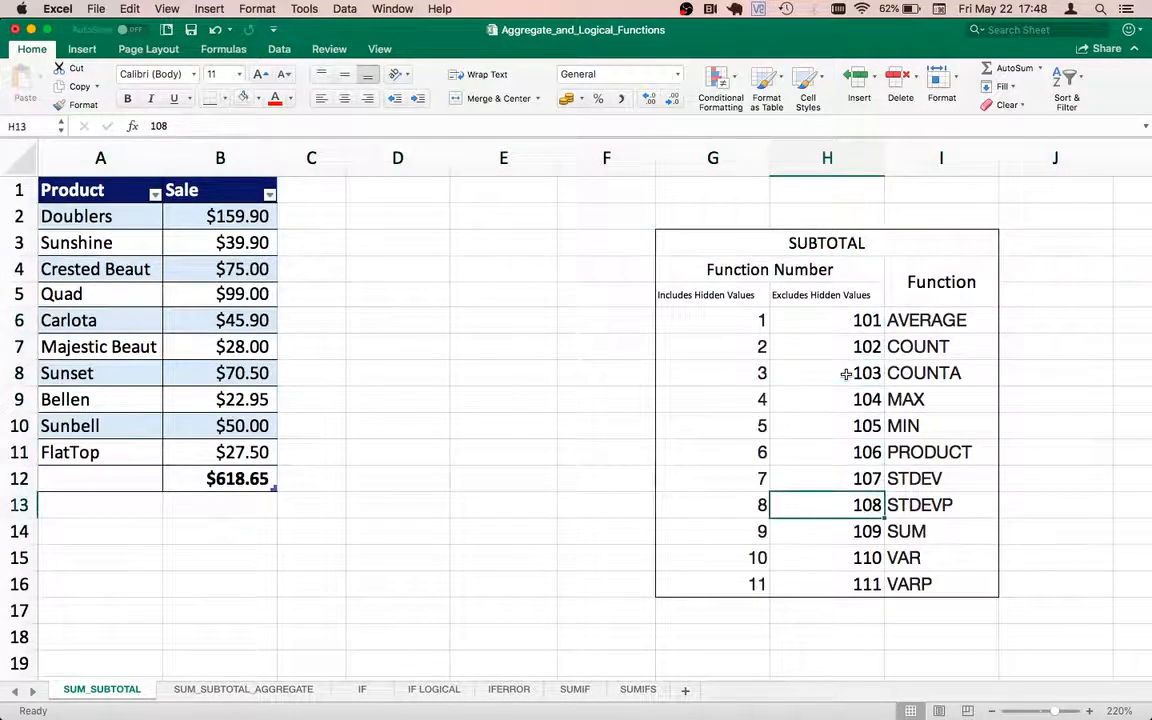
# Step: Replace the total in B12 with a SUBTOTAL formula using function number 9 on the table's Sale column
pyautogui.click(189, 481)
pyautogui.write('=')
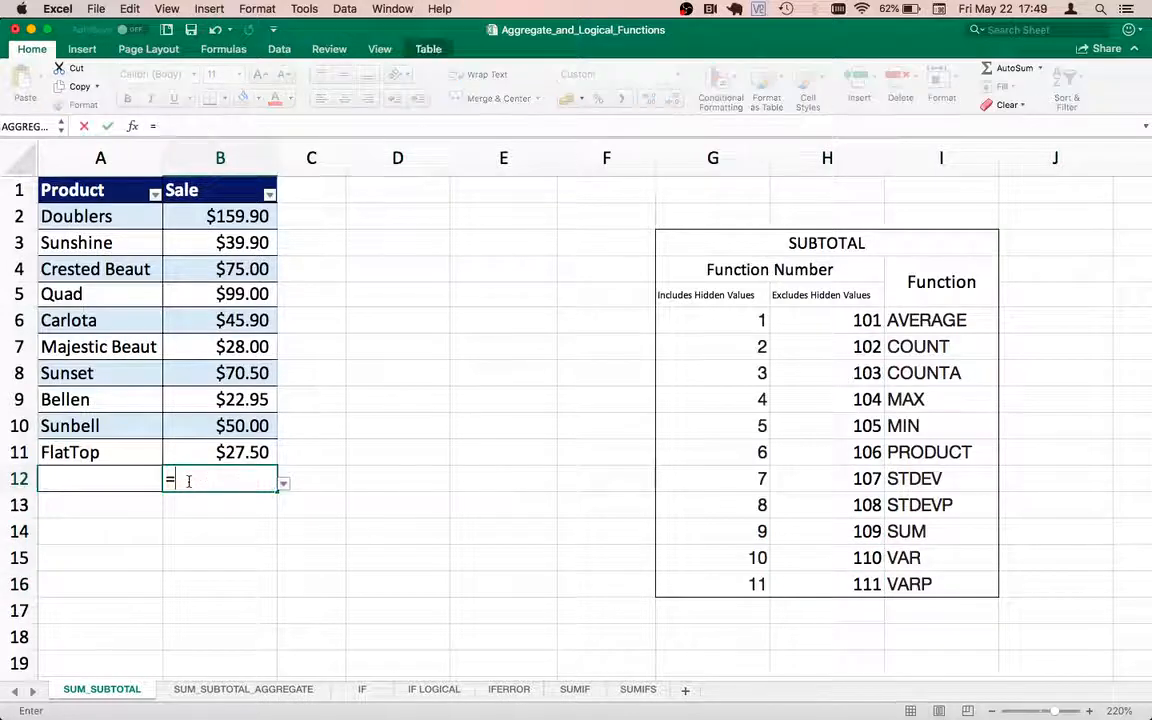
pyautogui.write('SUB')
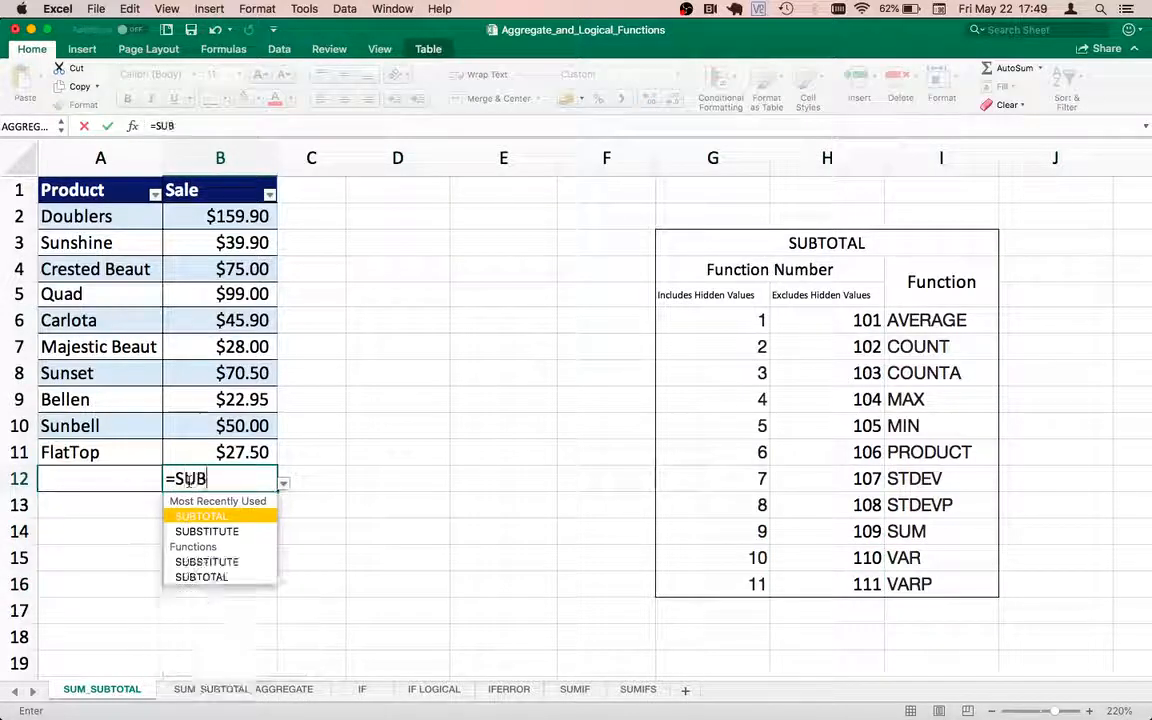
pyautogui.doubleClick(211, 516)
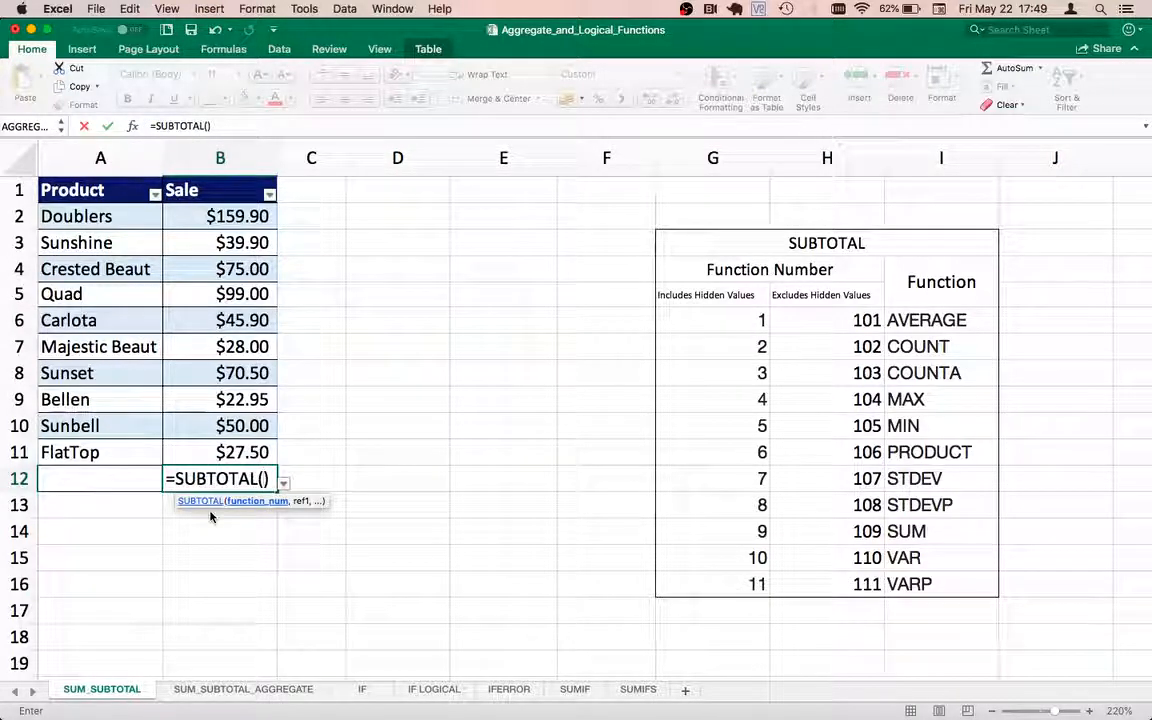
pyautogui.write('9')
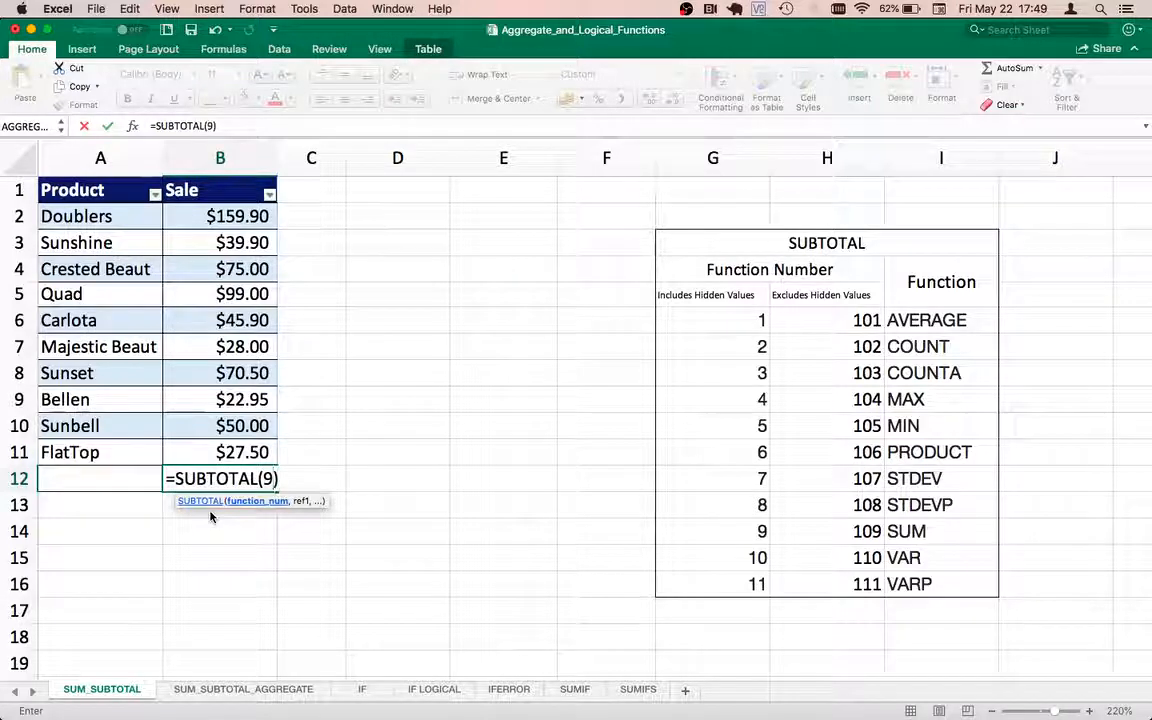
pyautogui.write(',')
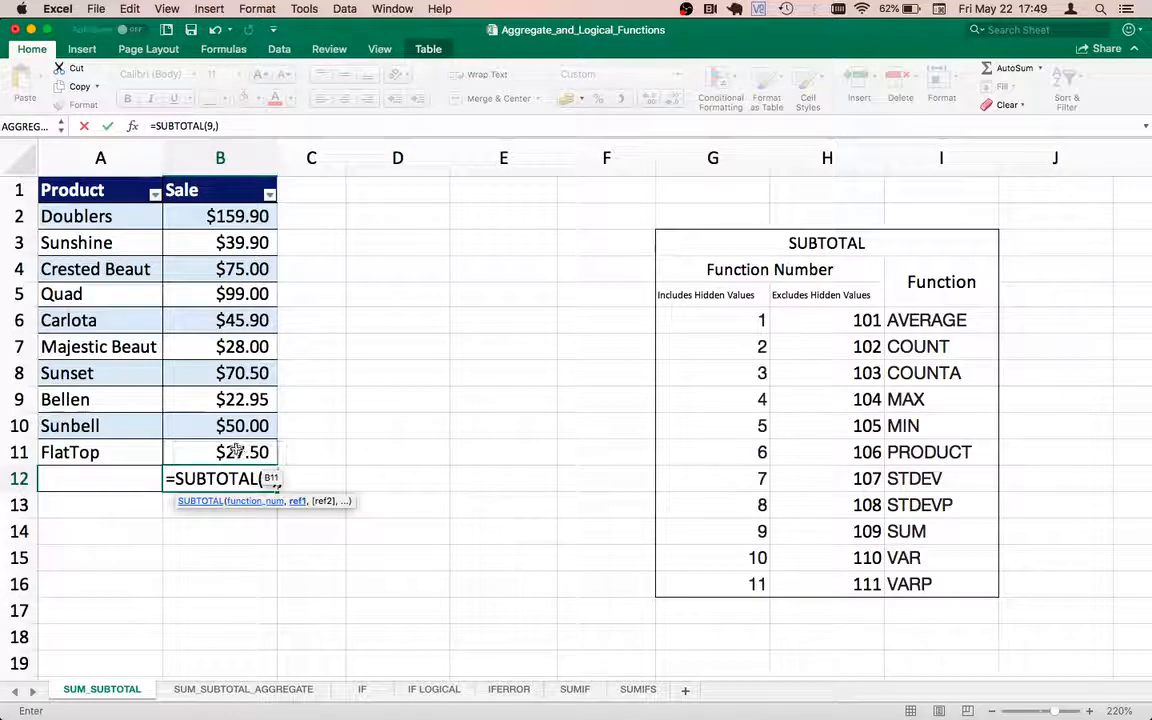
pyautogui.moveTo(236, 451); pyautogui.dragTo(231, 207)
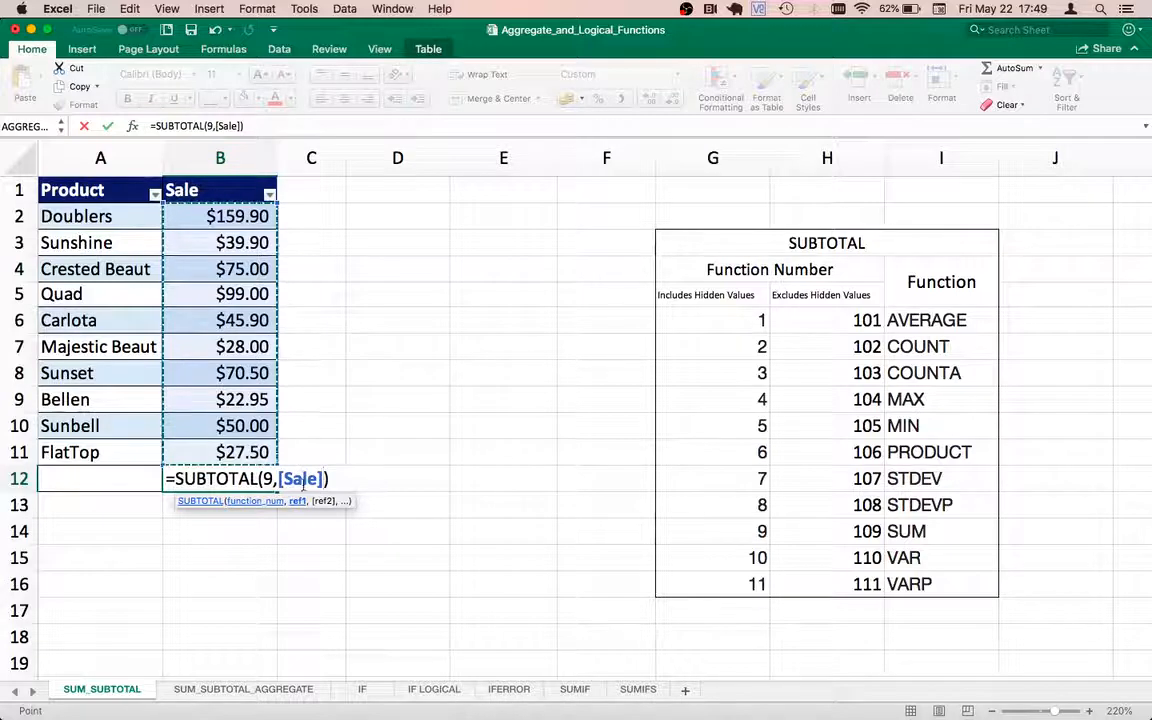
pyautogui.press('Return')
pyautogui.click(210, 478)
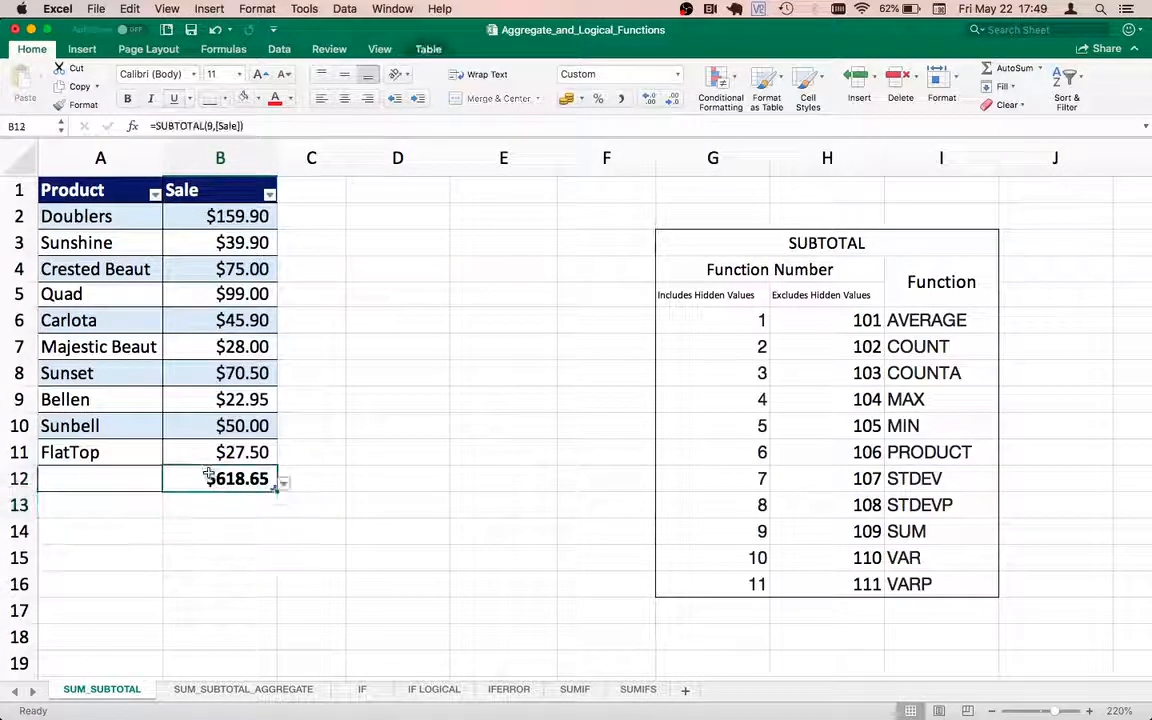
# Step: Test the subtotal by filtering Product to Bellen, Carlota, Crested Beaut, Doublers and FlatTop, and restore all products
pyautogui.click(155, 194)
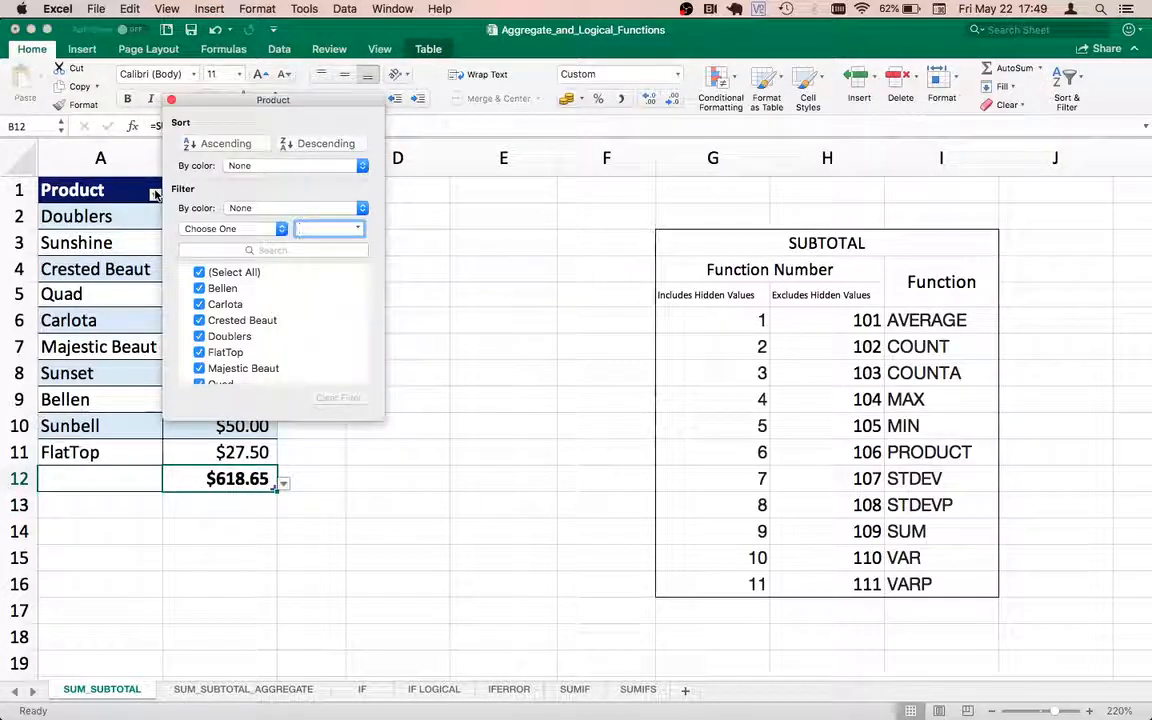
pyautogui.click(199, 272)
pyautogui.click(199, 288)
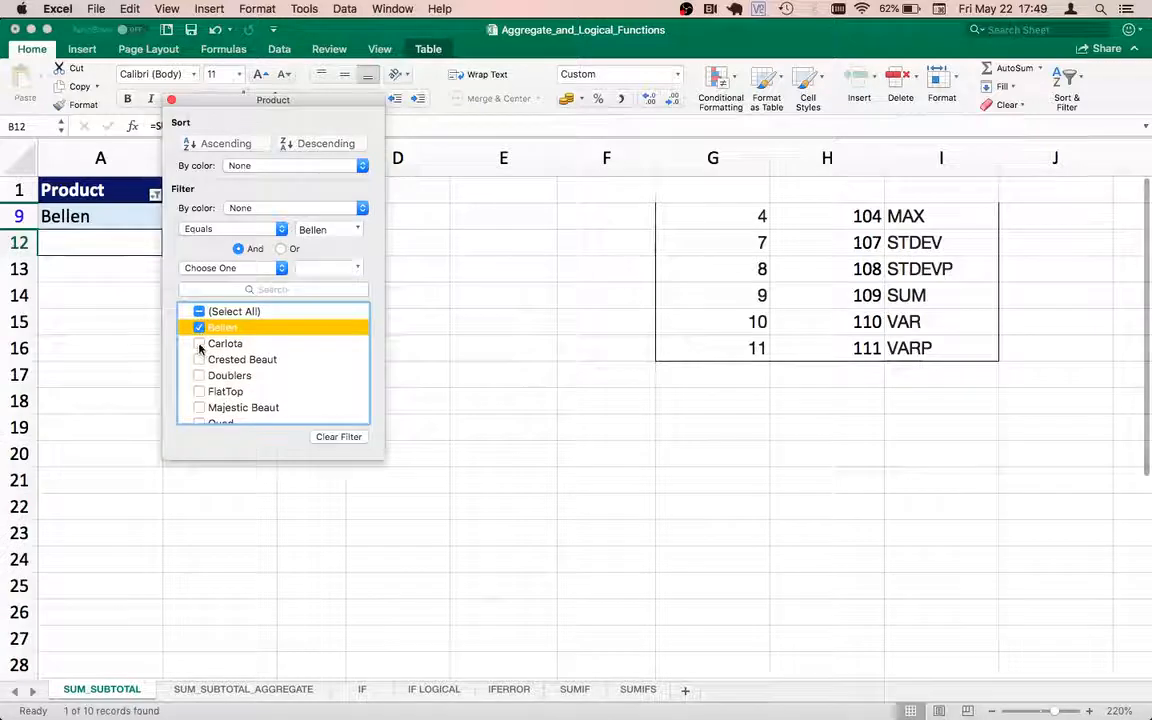
pyautogui.click(199, 343)
pyautogui.moveTo(217, 103); pyautogui.dragTo(451, 297)
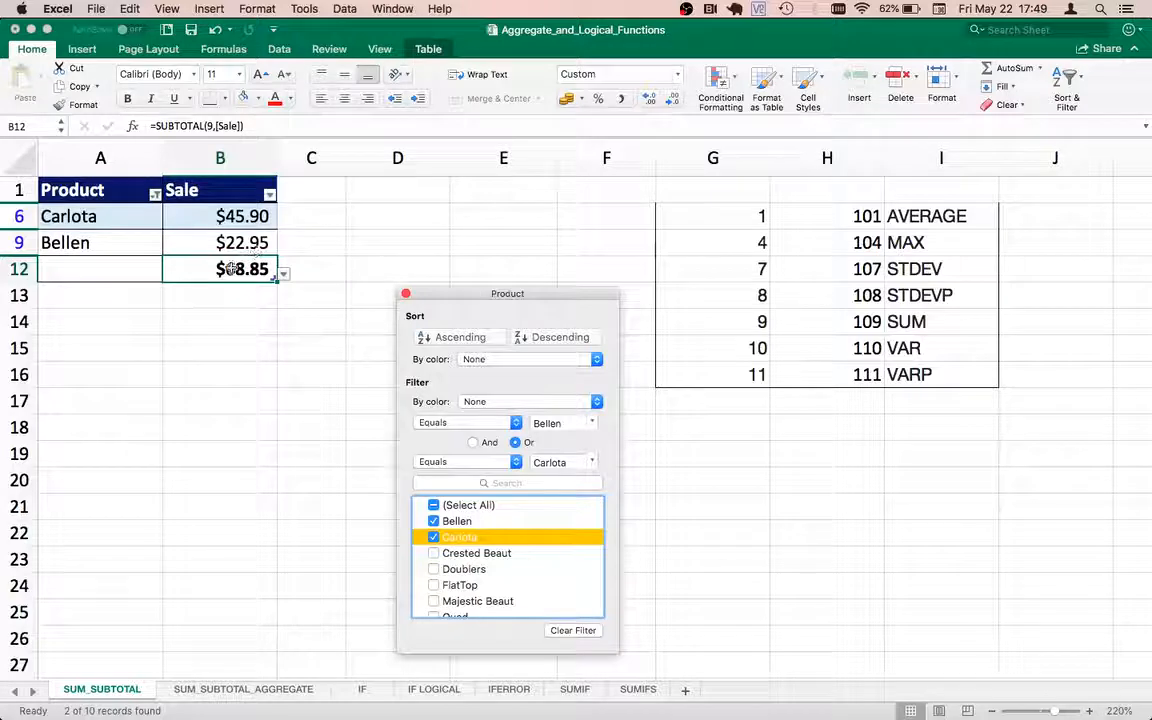
pyautogui.click(436, 553)
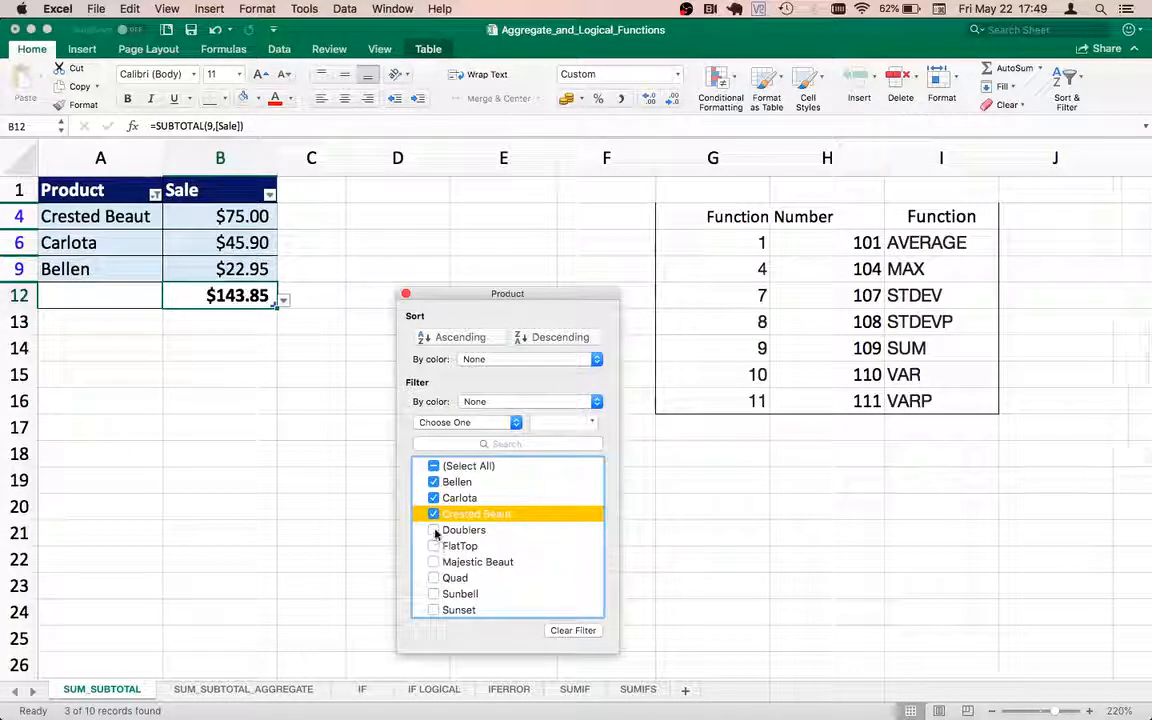
pyautogui.click(433, 531)
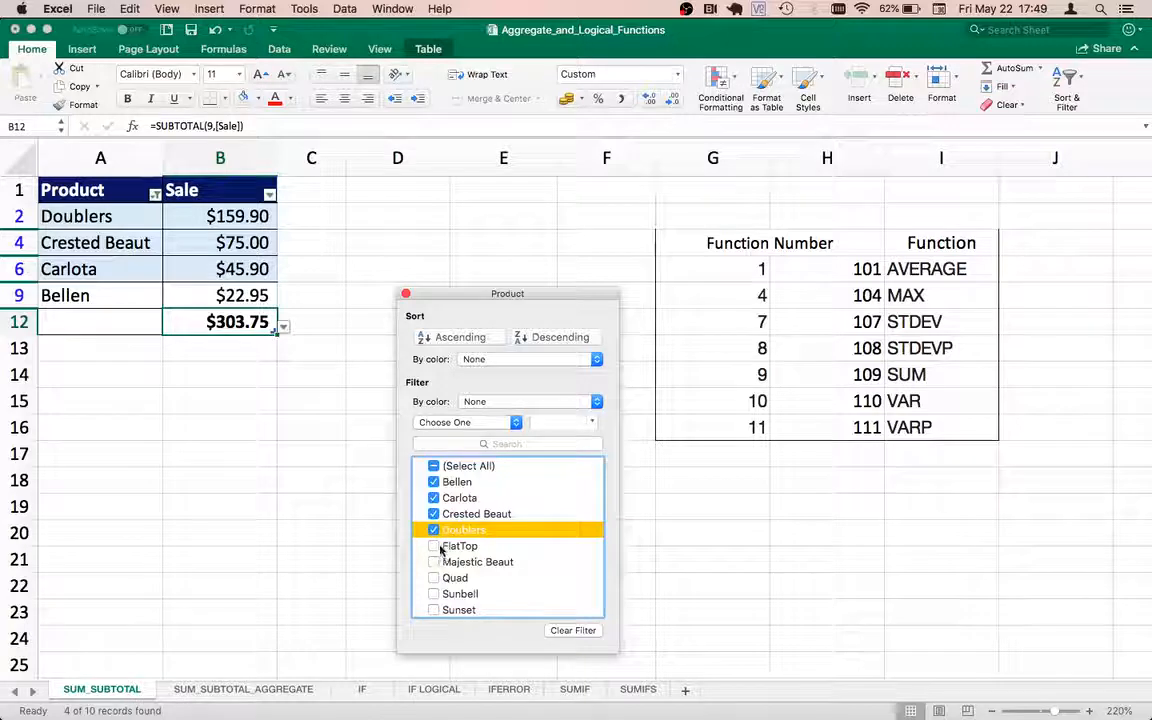
pyautogui.click(434, 546)
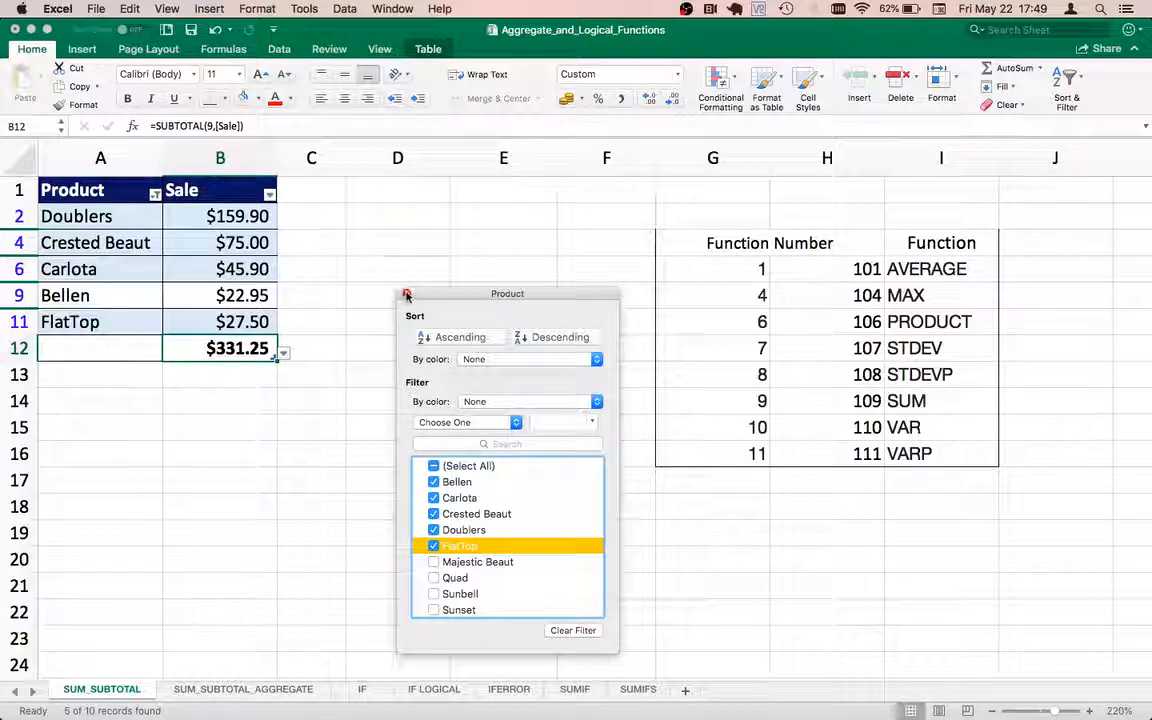
pyautogui.click(435, 466)
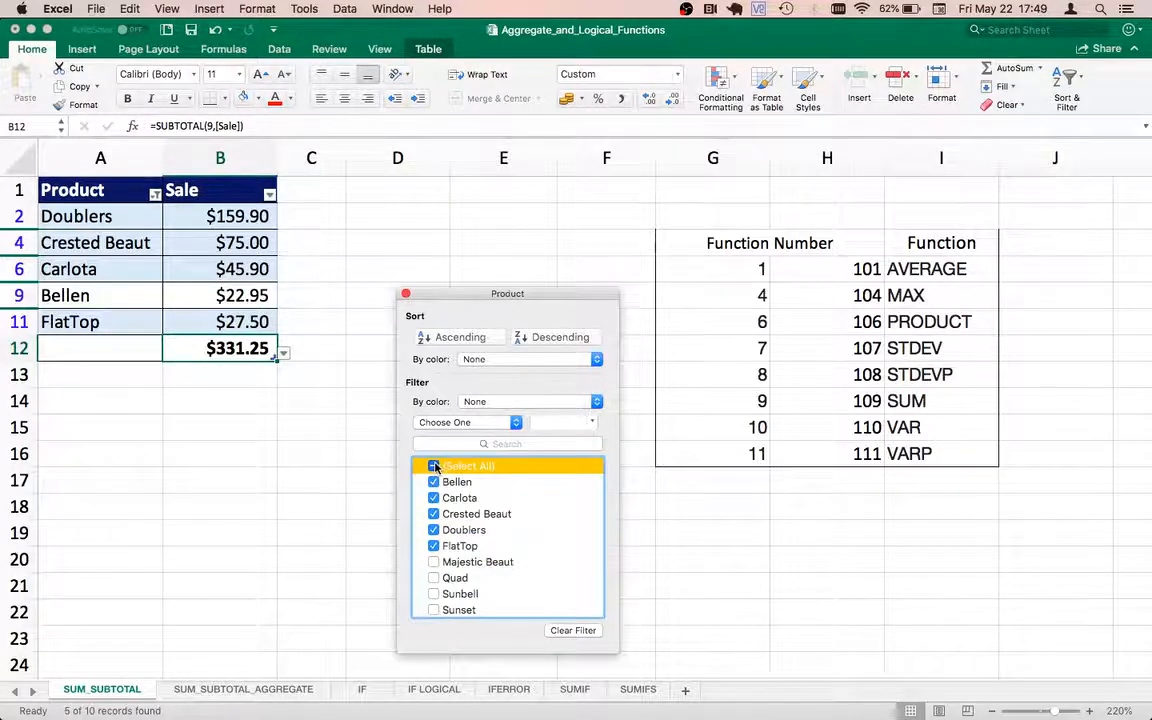
pyautogui.click(406, 294)
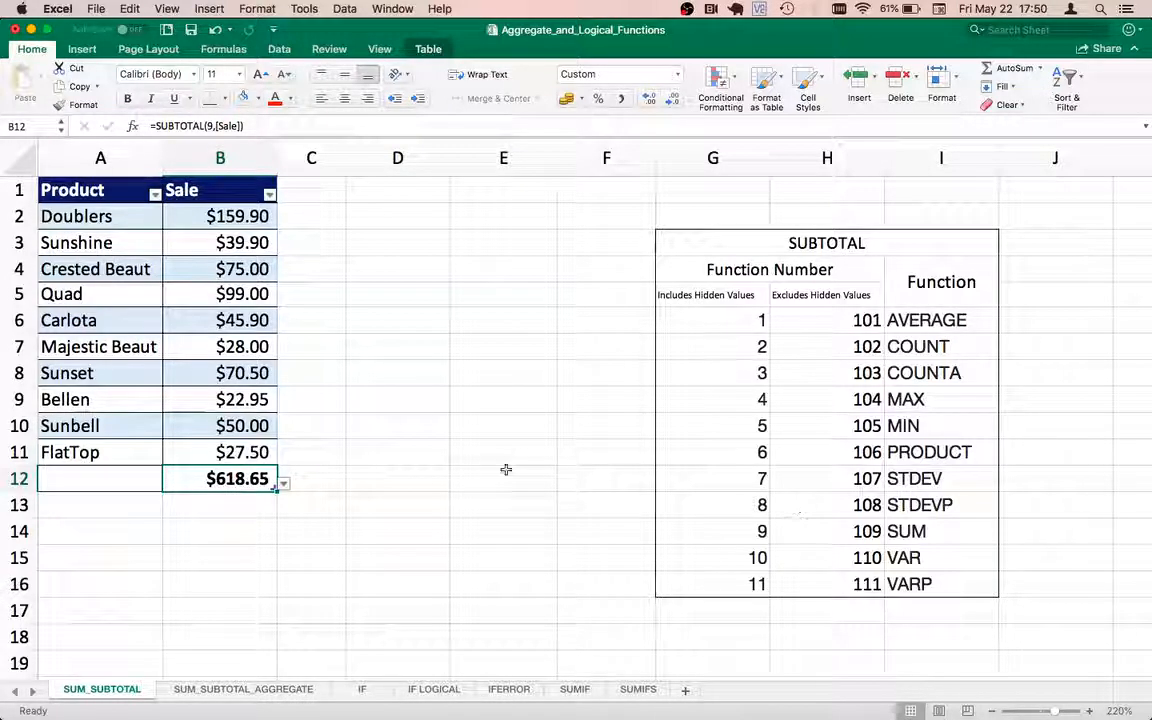
# Step: Change the function number in B12's SUBTOTAL formula to 1 so it averages the Sale column
pyautogui.doubleClick(228, 480)
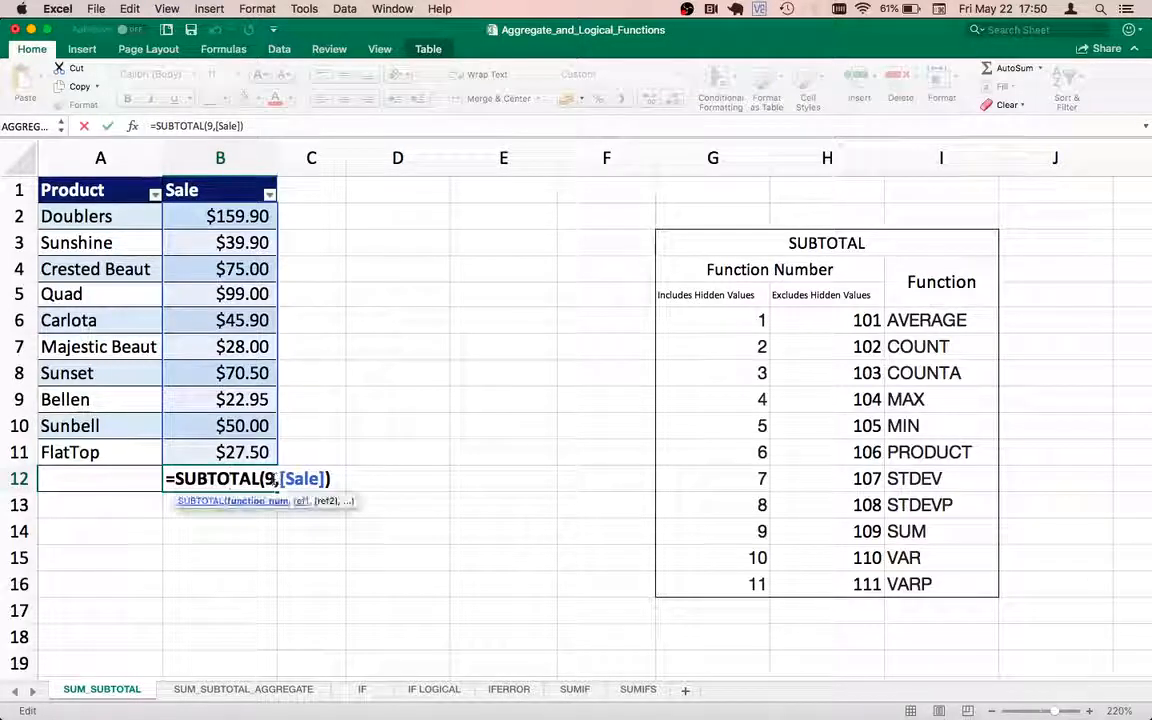
pyautogui.press('BackSpace')
pyautogui.write('1')
pyautogui.press('Return')
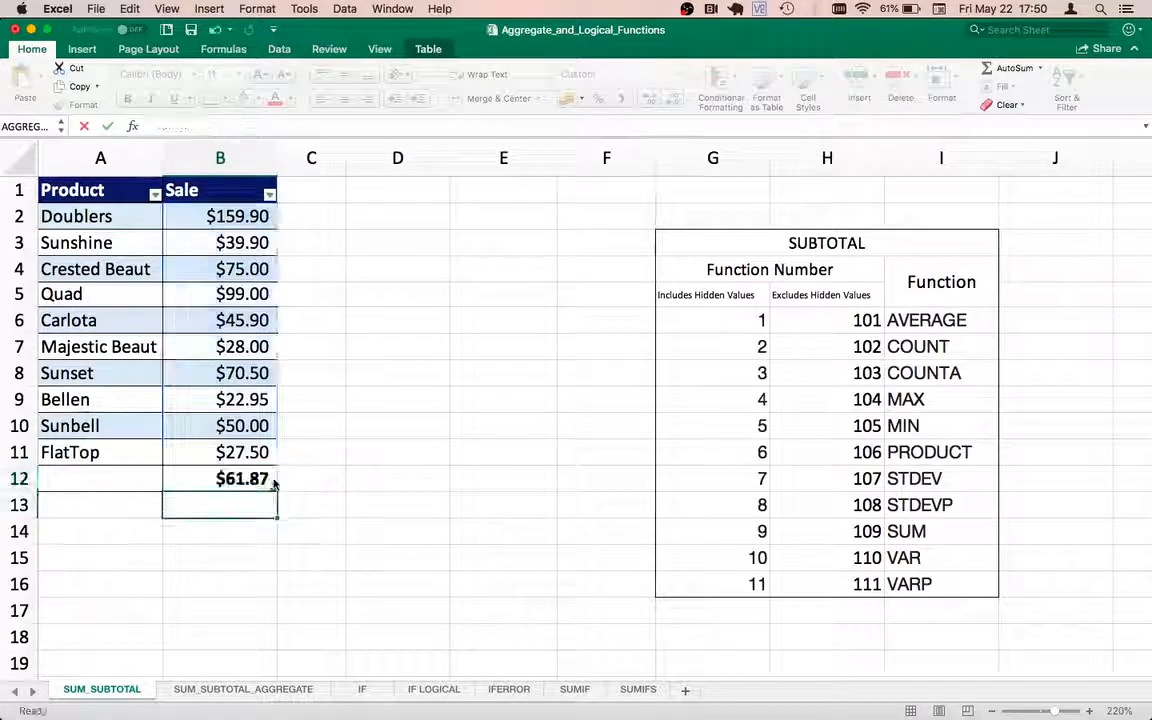
pyautogui.click(224, 482)
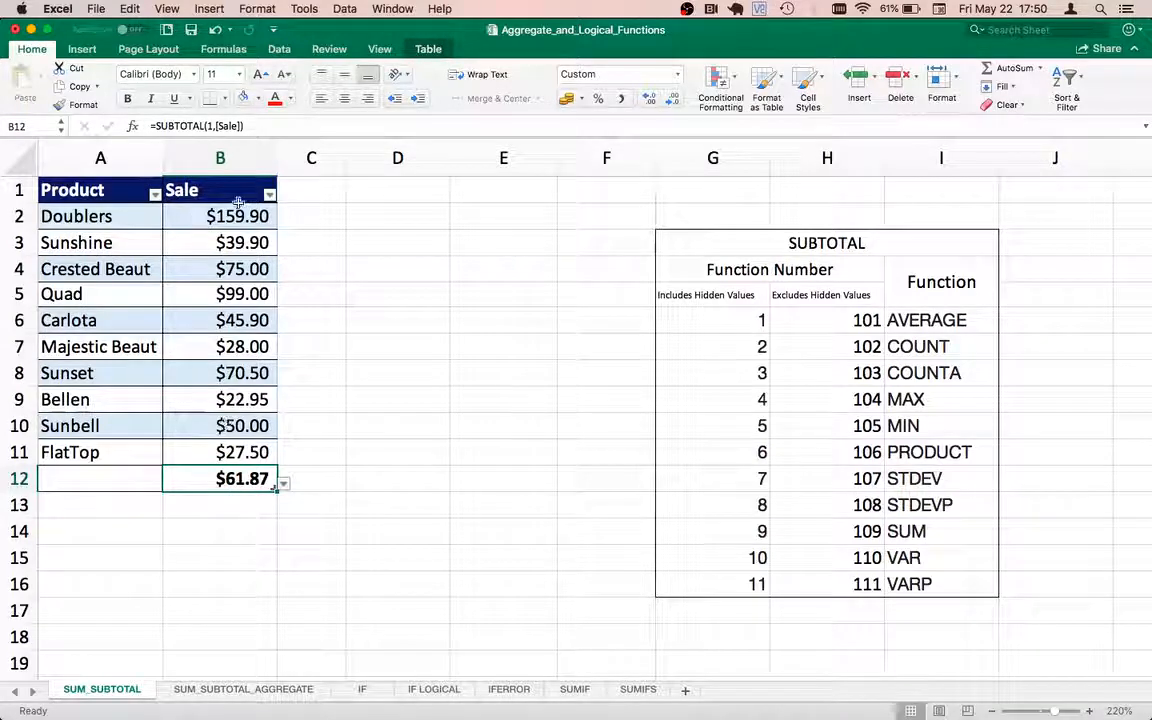
# Step: Test the SUBTOTAL average by filtering Product to Bellen and Carlota, and restore all products
pyautogui.click(155, 194)
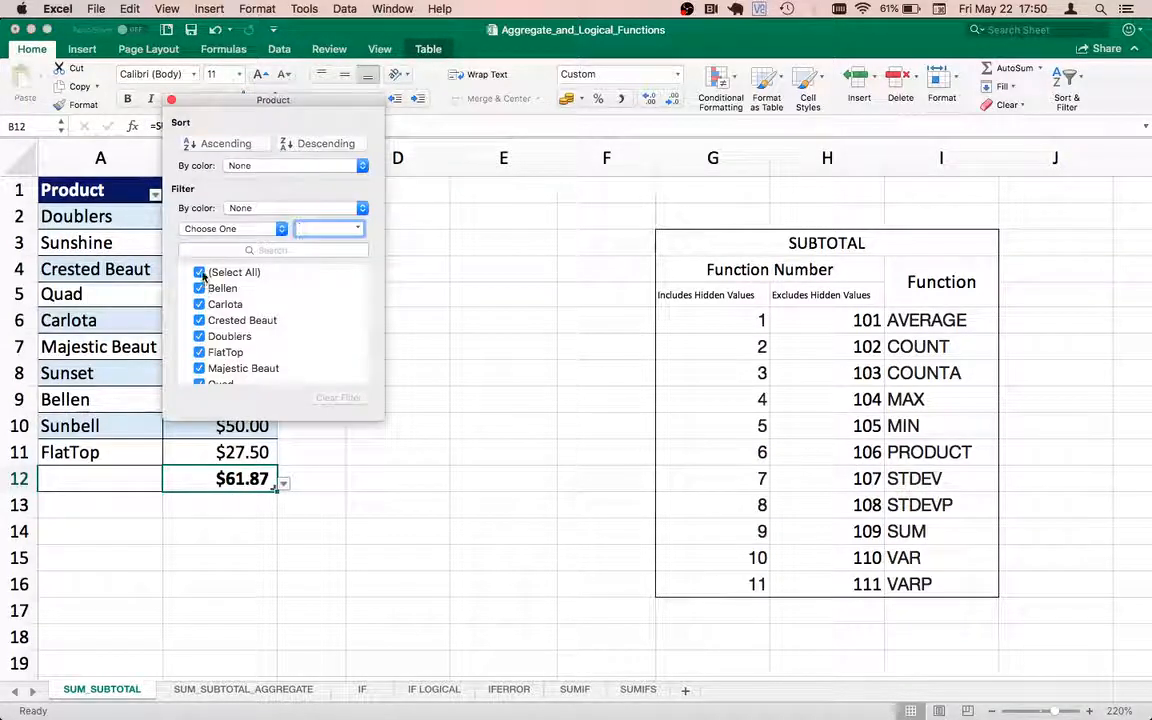
pyautogui.click(201, 273)
pyautogui.moveTo(278, 101); pyautogui.dragTo(449, 148)
pyautogui.click(371, 337)
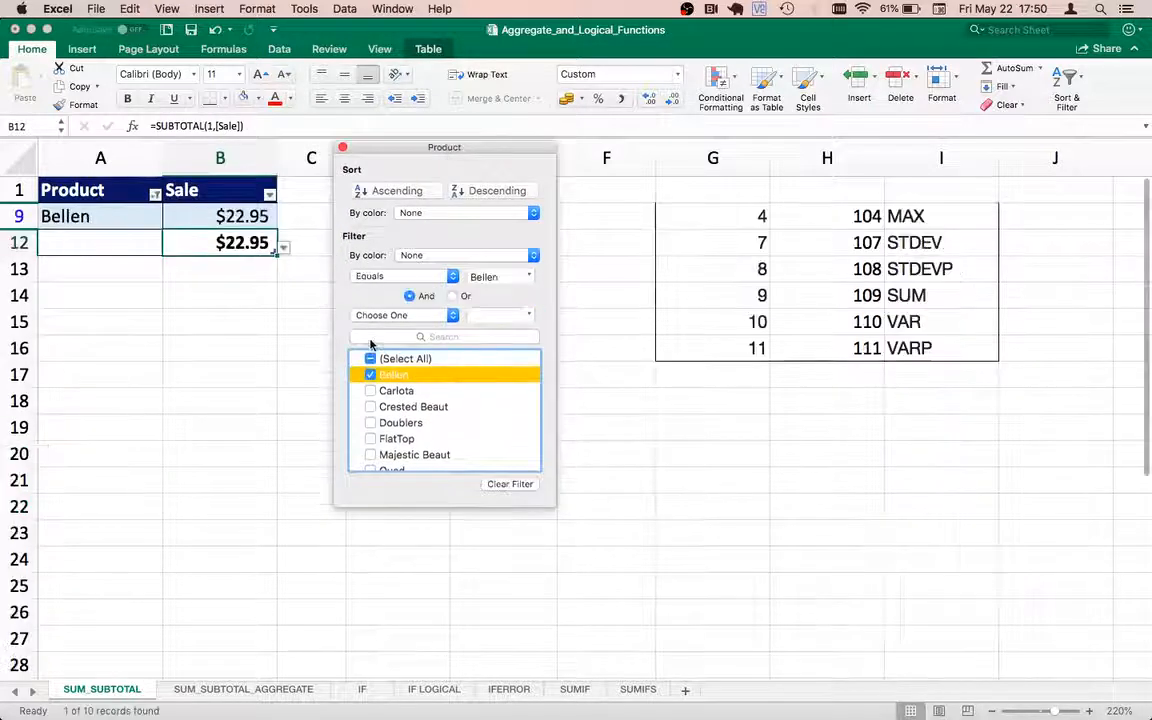
pyautogui.click(370, 390)
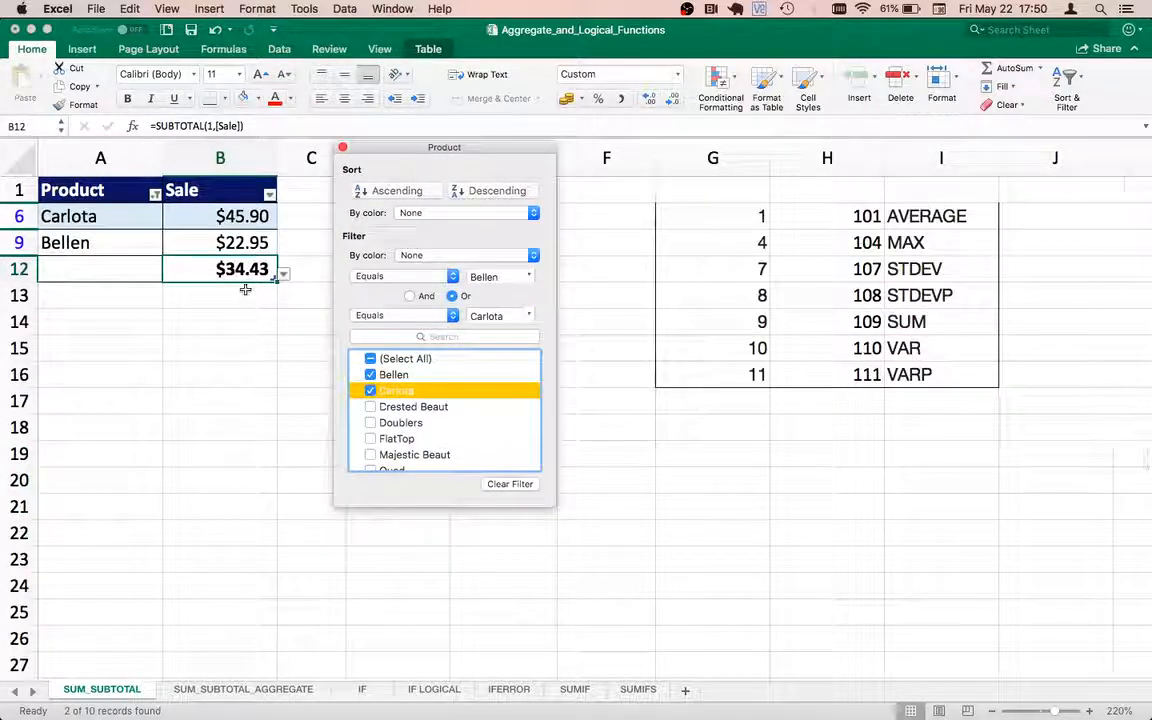
pyautogui.click(371, 359)
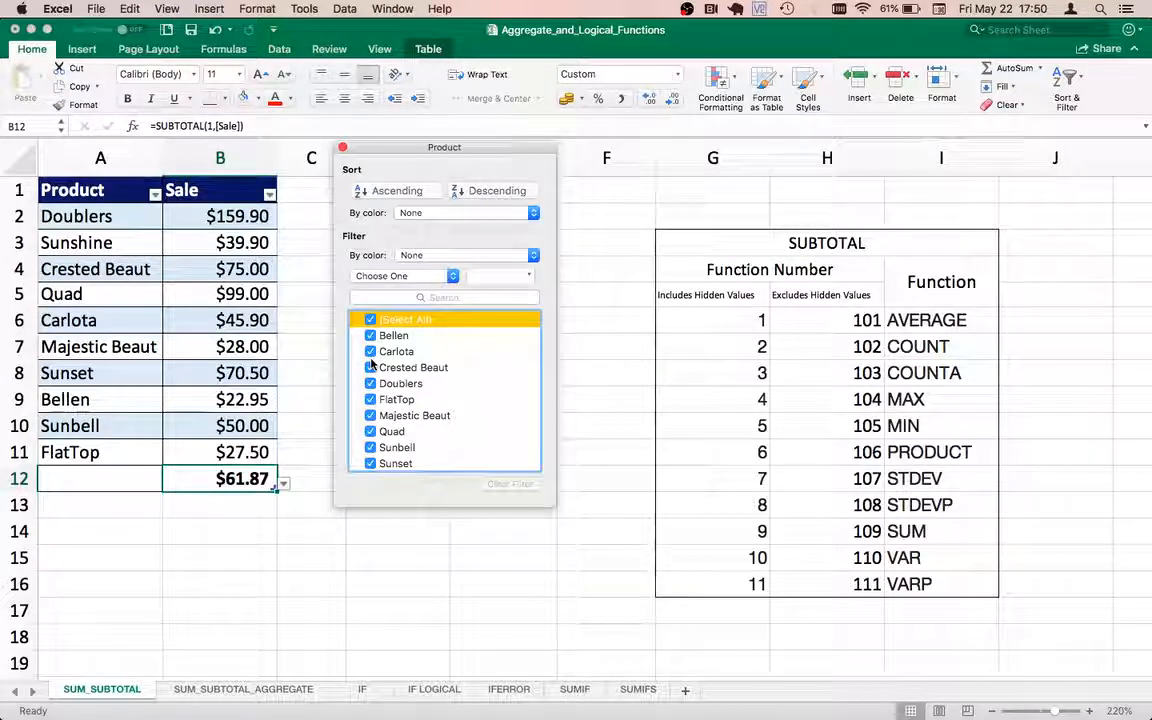
pyautogui.click(342, 147)
# Step: Review the functions available to SUBTOTAL by highlighting the list from AVERAGE to VARP in I6:I16
pyautogui.click(925, 319)
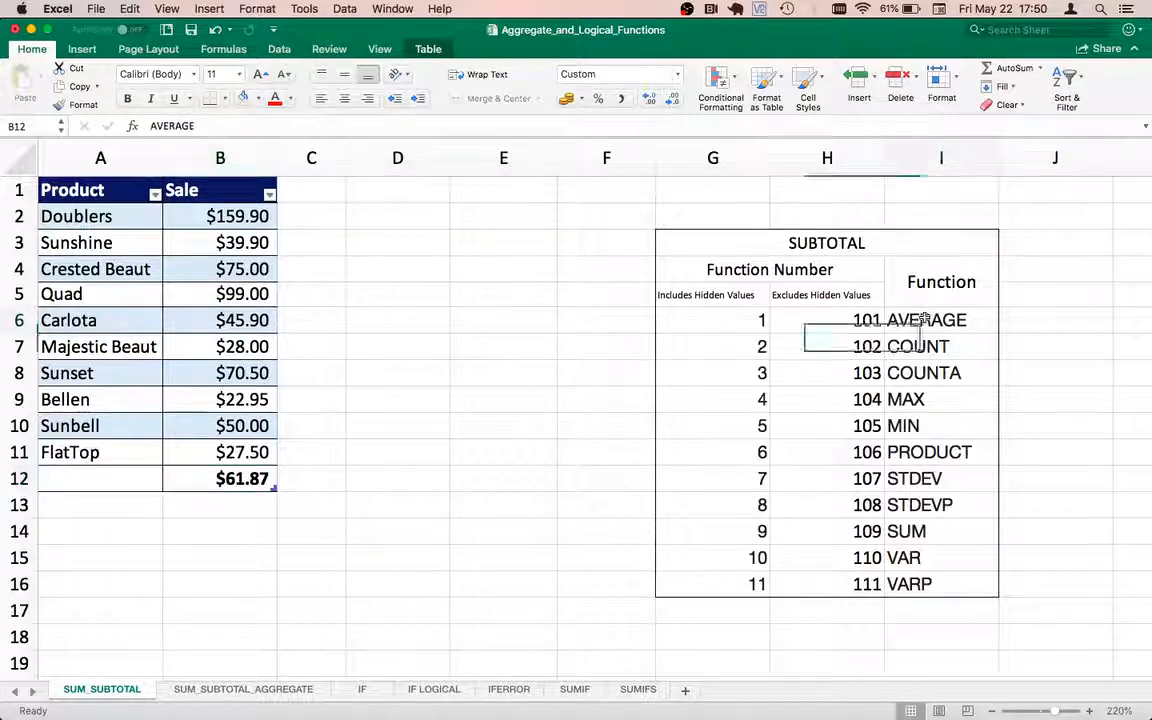
pyautogui.moveTo(925, 319); pyautogui.dragTo(915, 582)
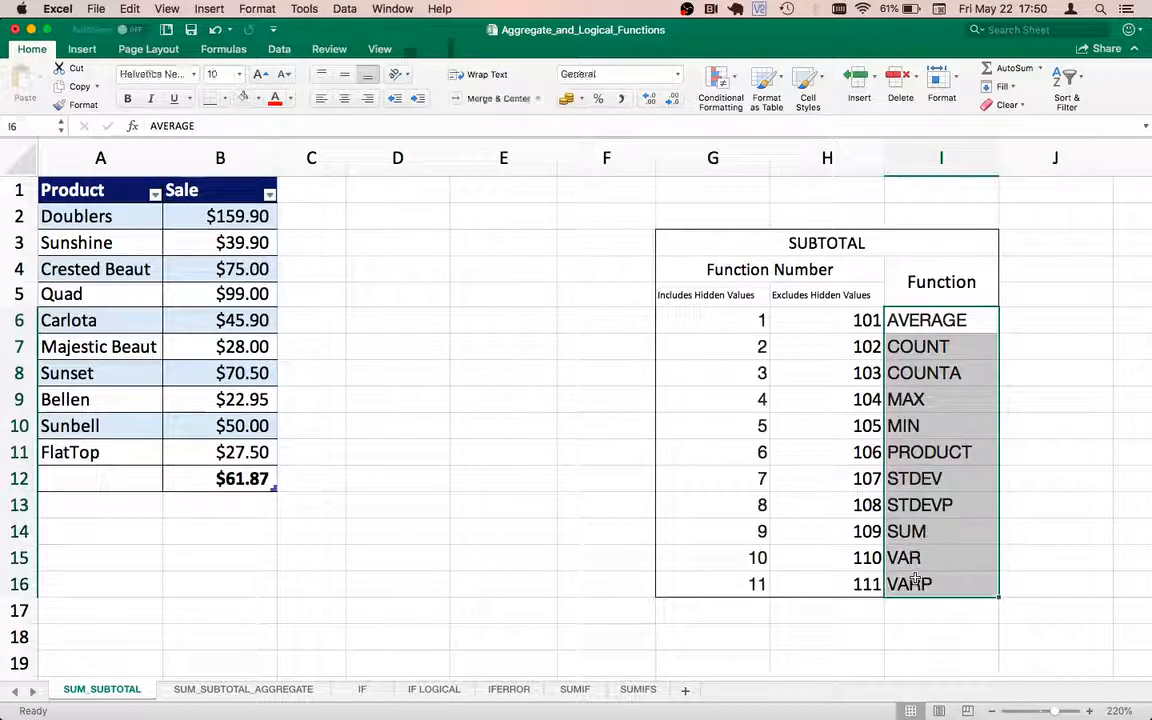